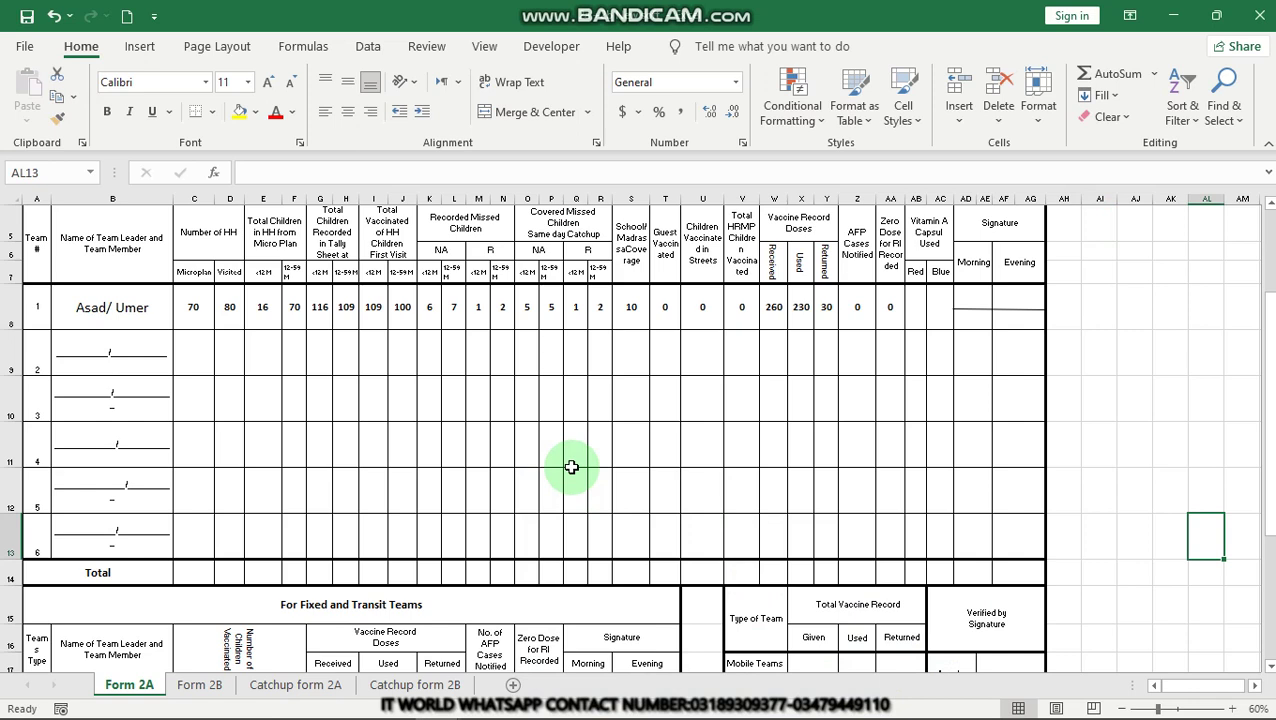
double_click(937, 314)
left_click(937, 314)
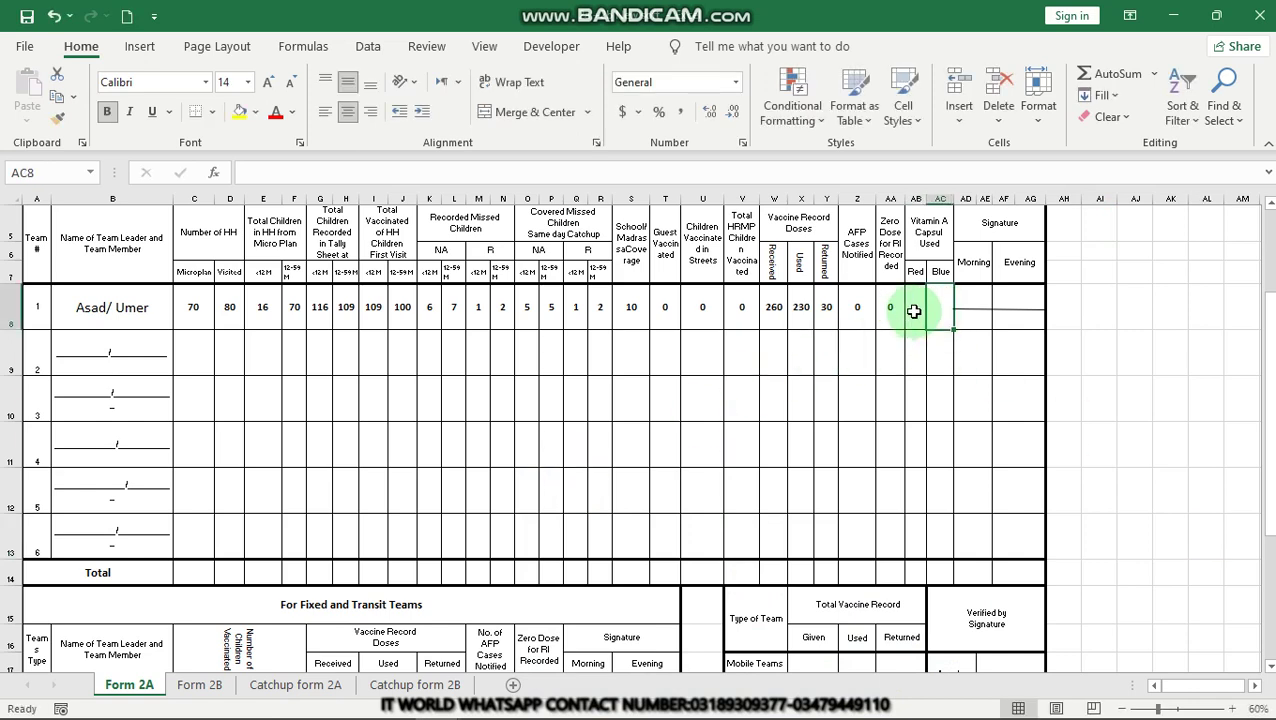
left_click(914, 310)
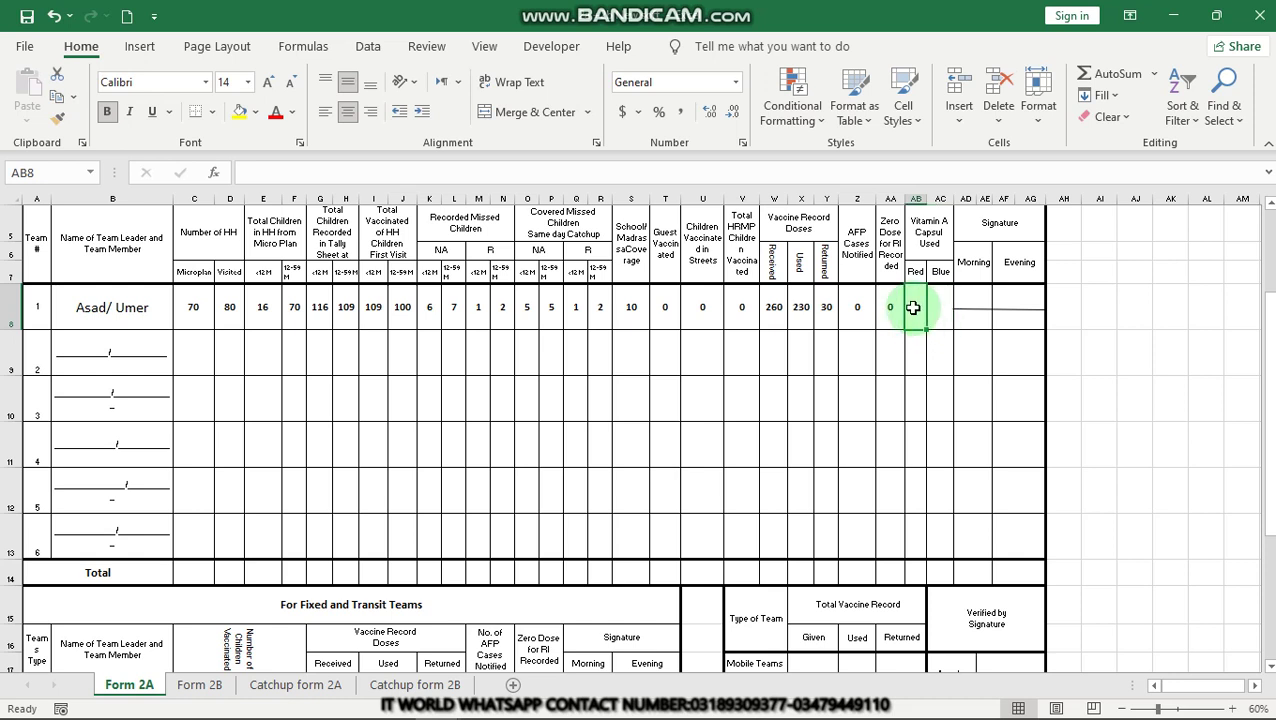
left_click(941, 314)
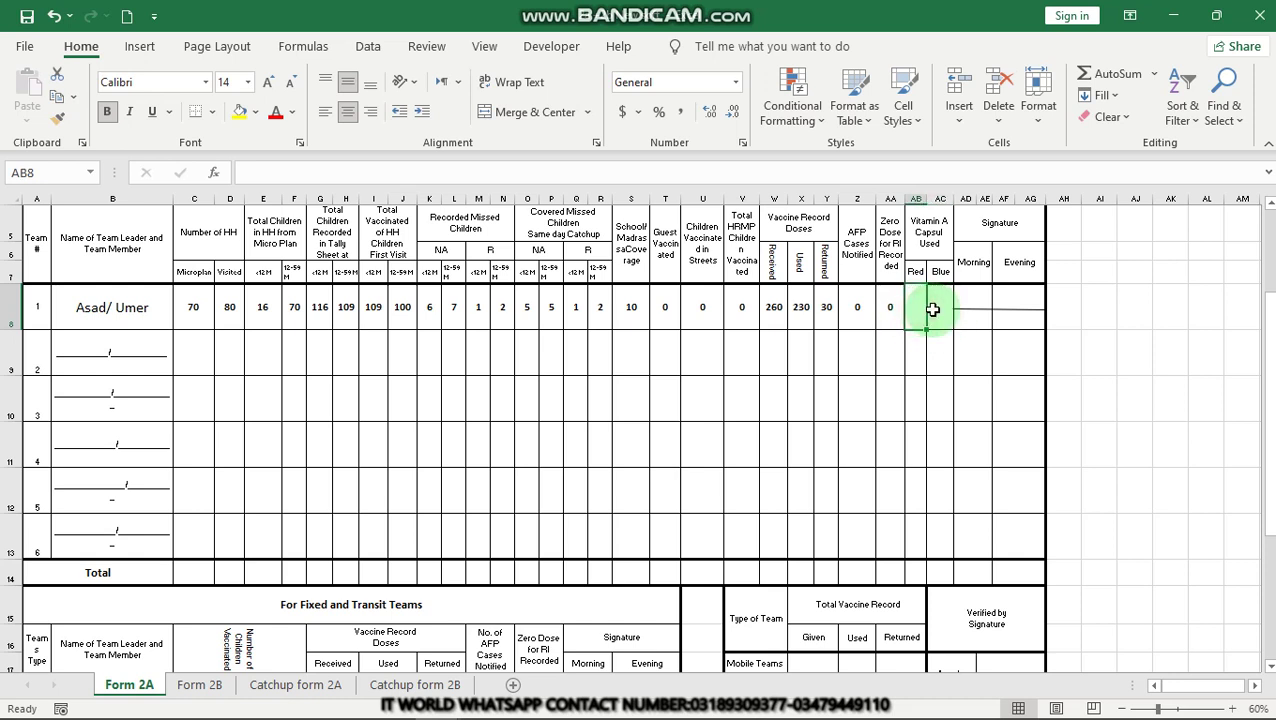
double_click(916, 308)
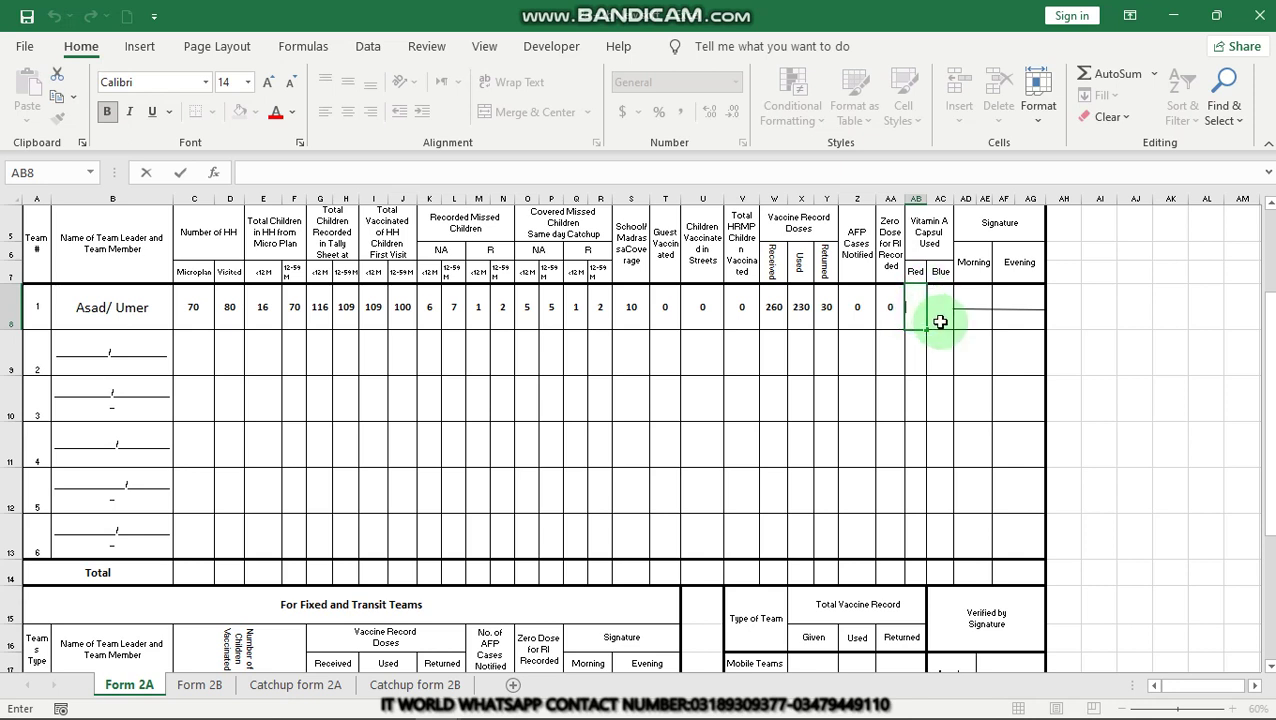
left_click(934, 319)
left_click(913, 324)
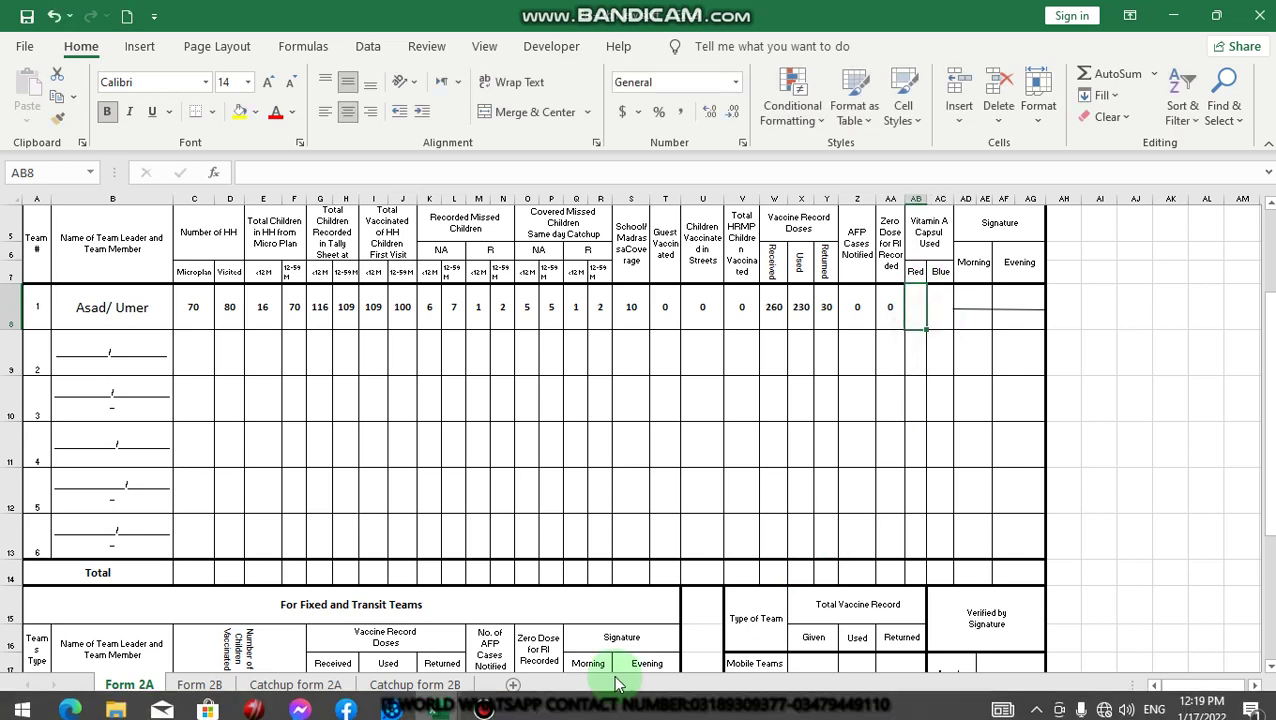
Switch to the team's tally workbook and check the received, used and returned vaccine doses and vitamin A capsules on TEAM 1 BACK.
mouse_move(440, 706)
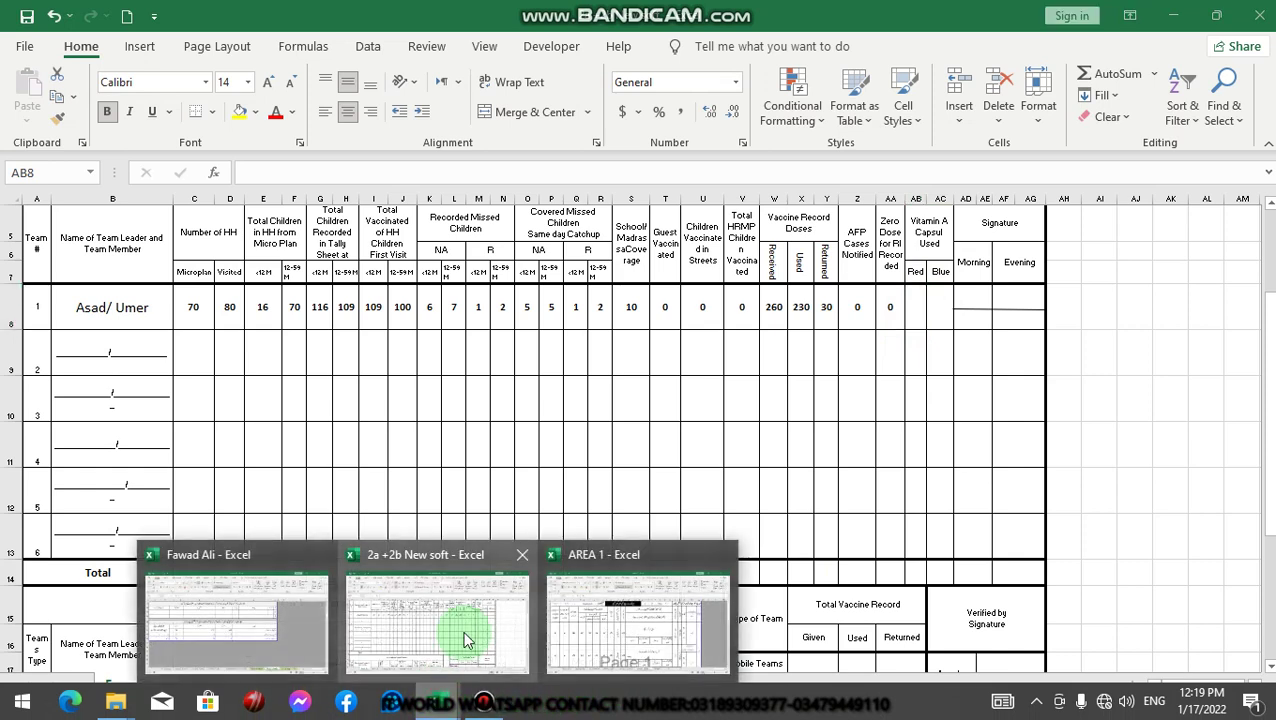
left_click(268, 628)
left_click(533, 405)
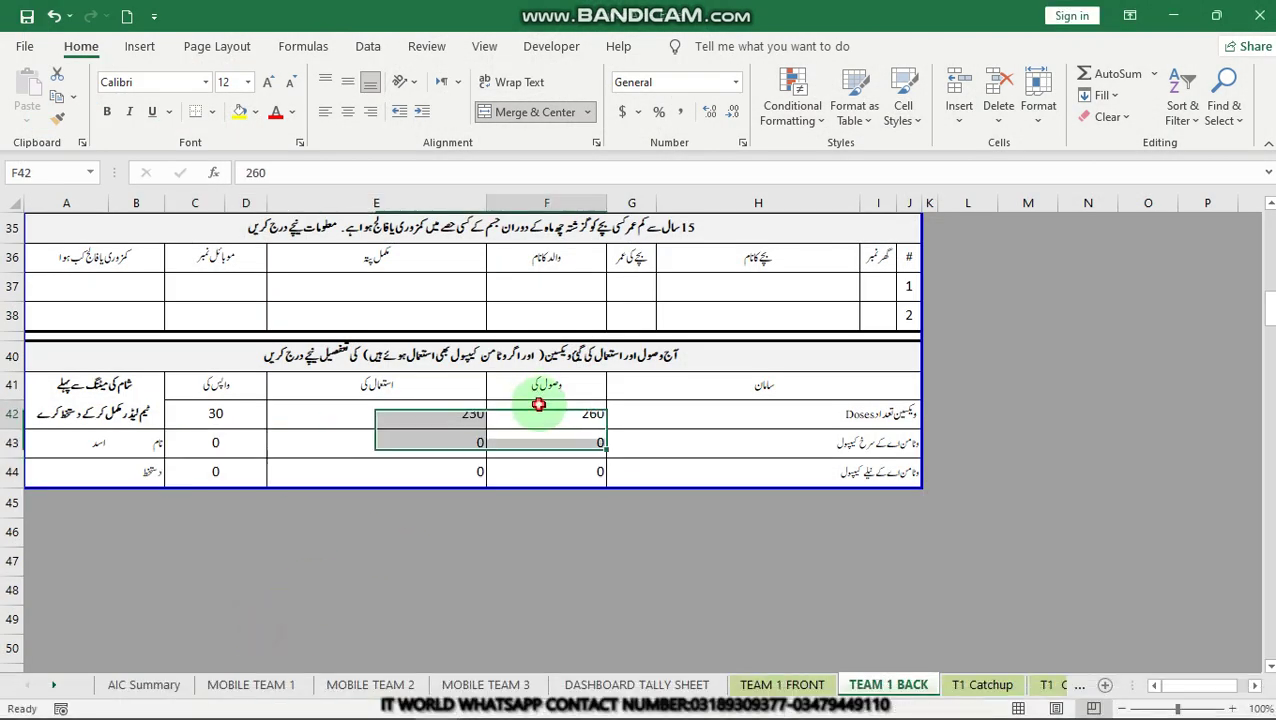
left_click(351, 420)
left_click(198, 418)
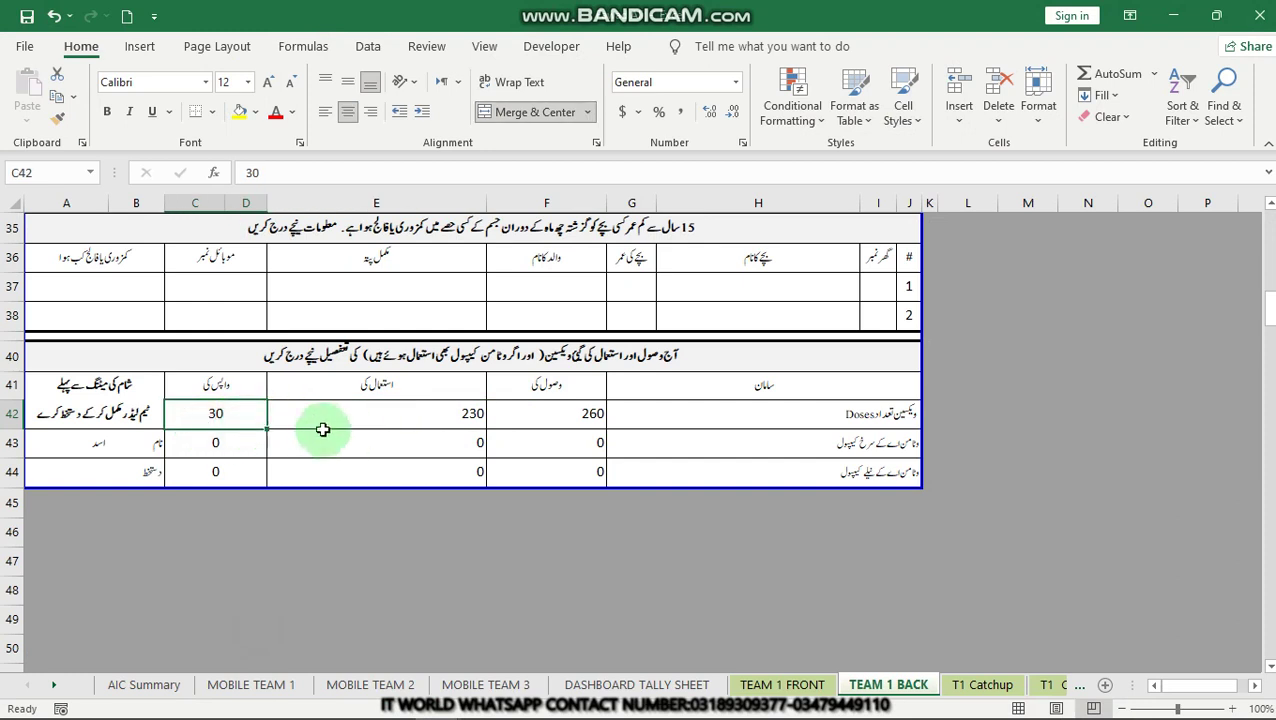
left_click(578, 443)
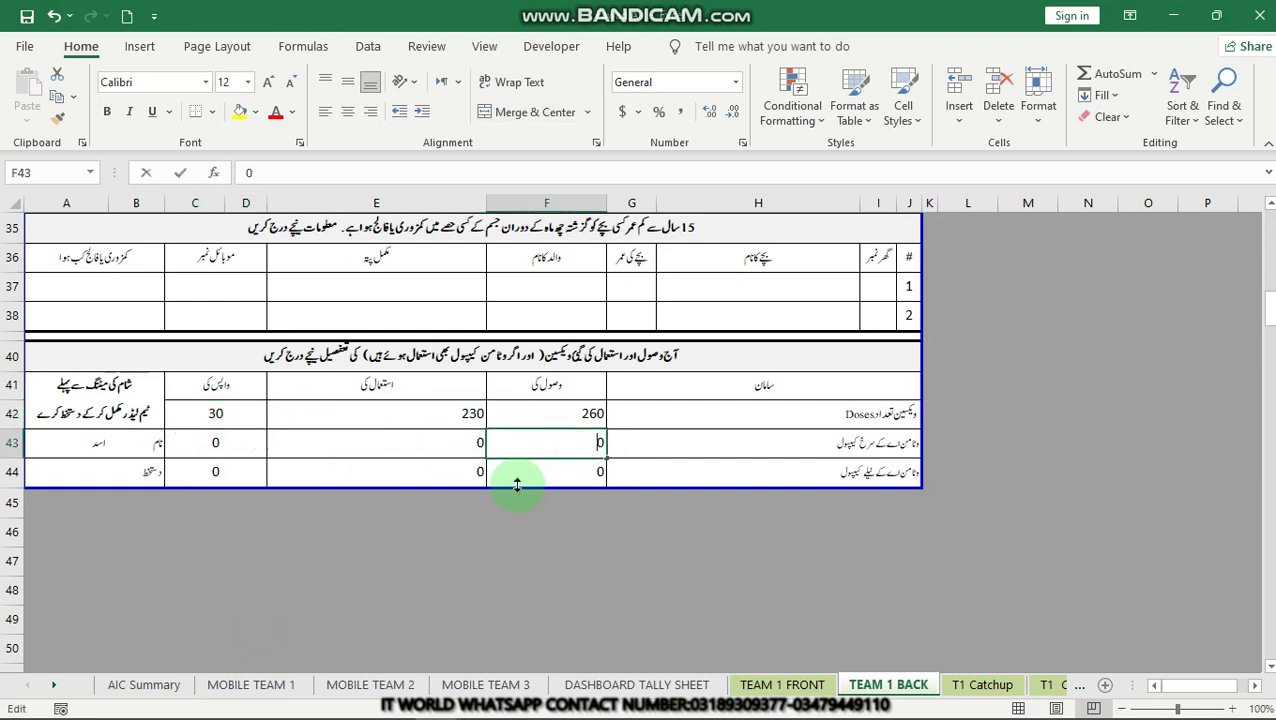
left_click_drag(447, 447, 470, 471)
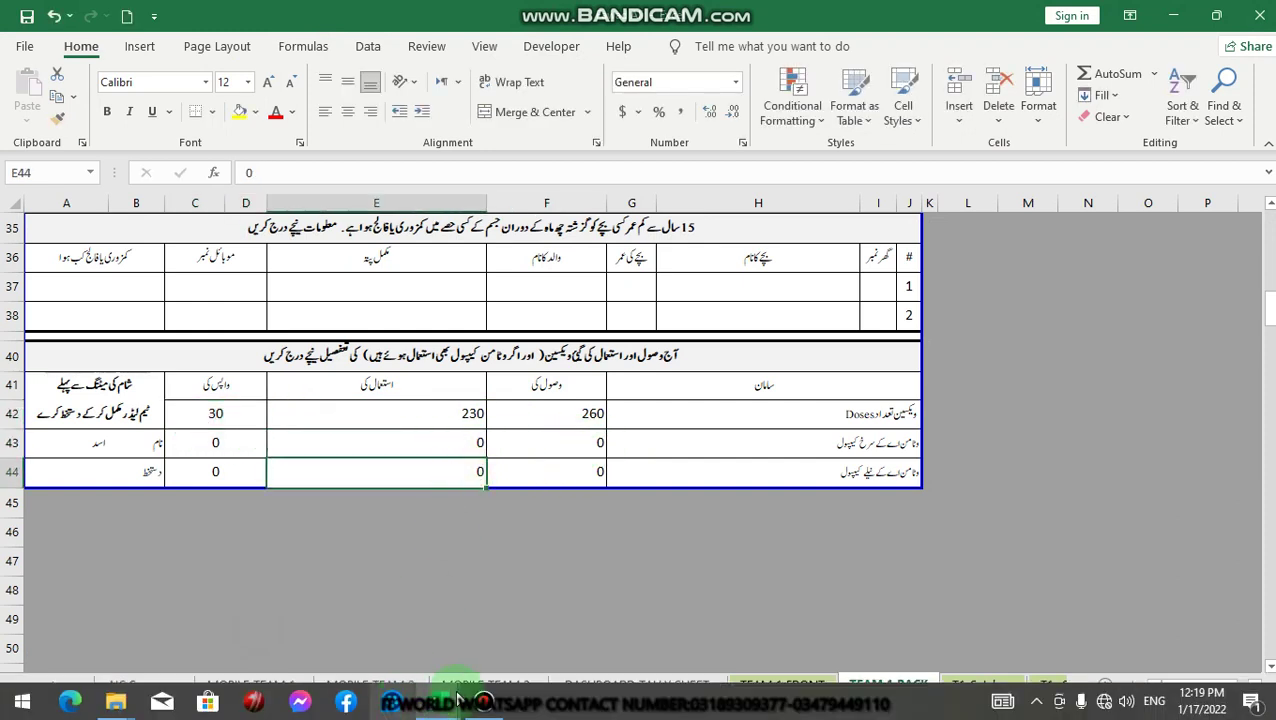
Return to the 2a +2b New soft workbook and enter 0 for team 1's Red and Blue vitamin A capsules used.
left_click(440, 702)
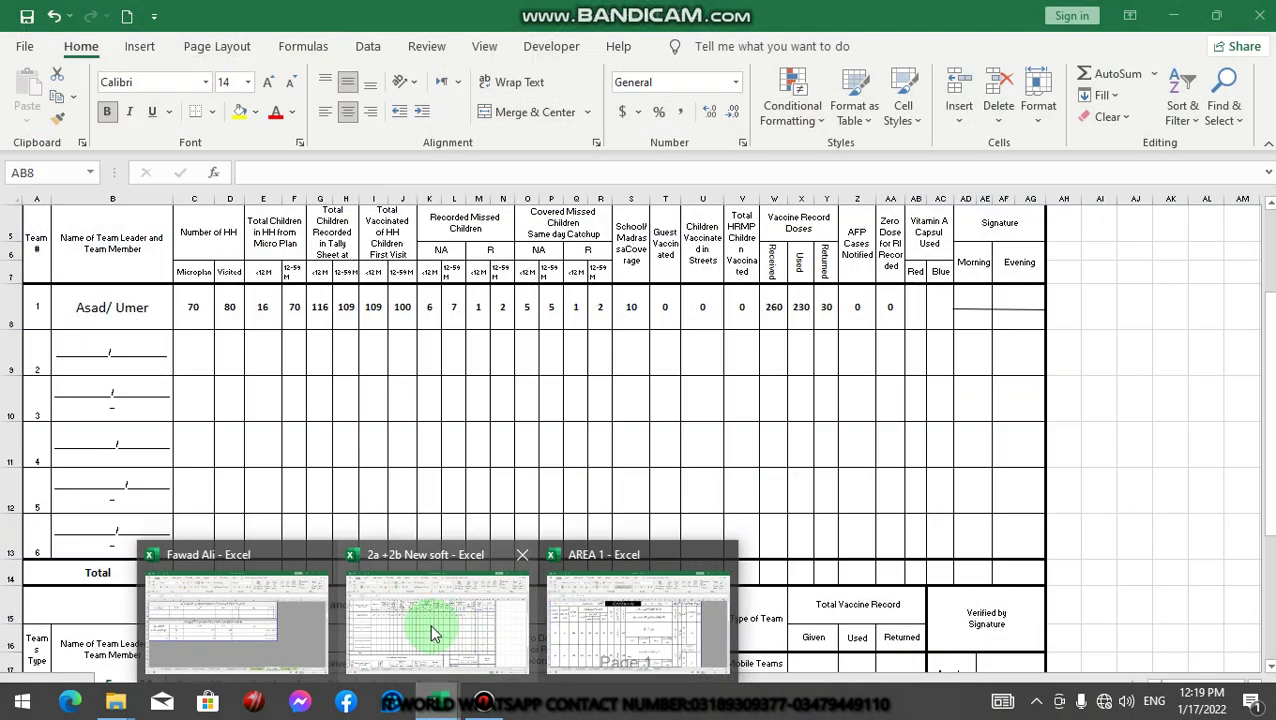
left_click(430, 623)
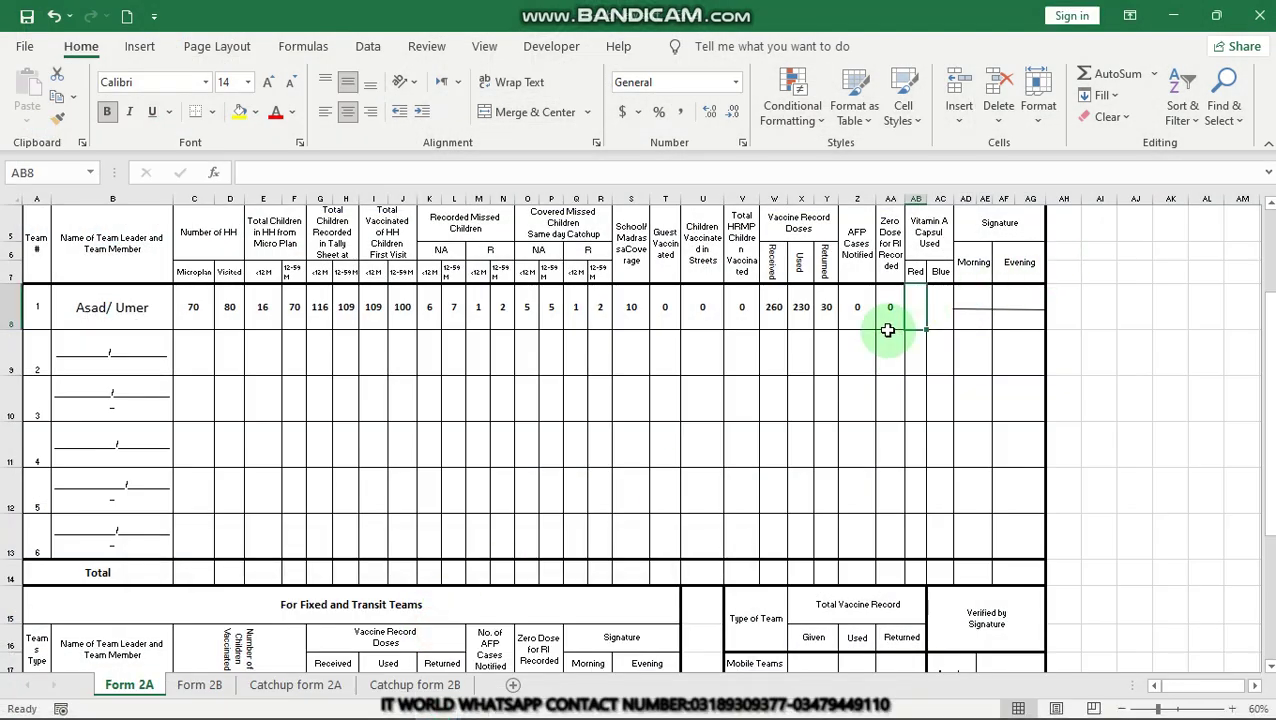
type("0")
key("Tab")
type("0")
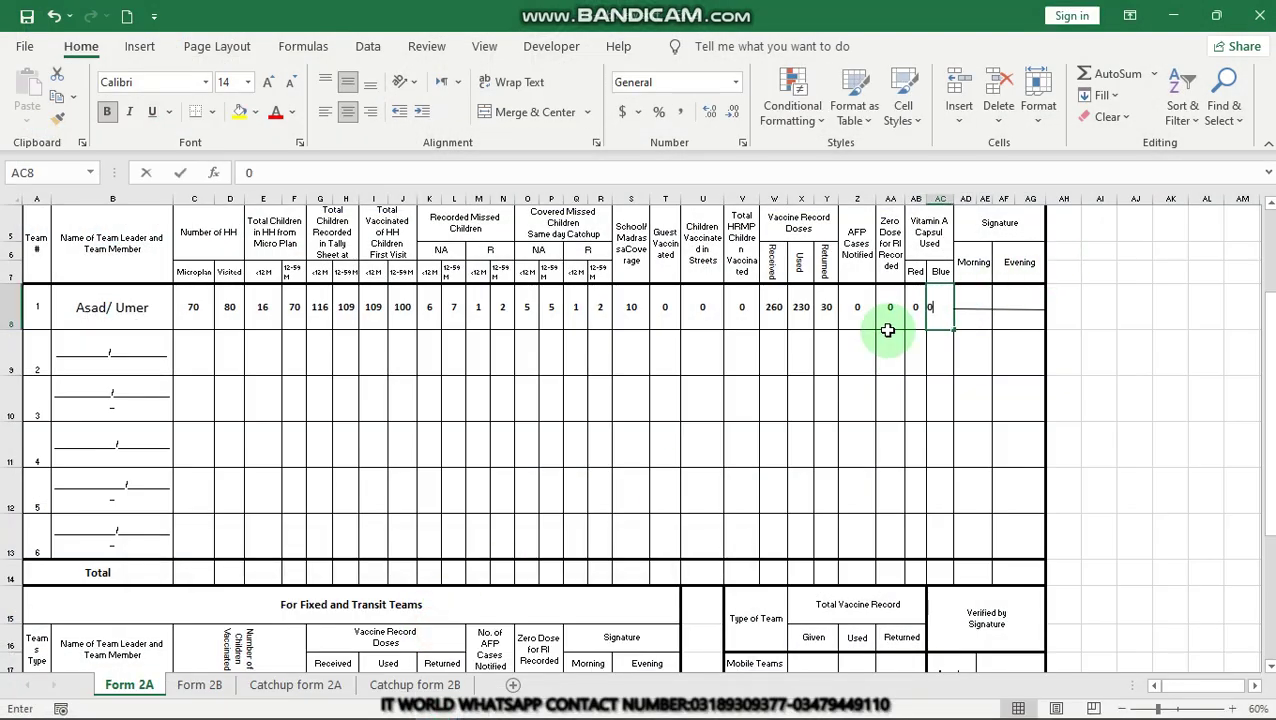
key("Tab")
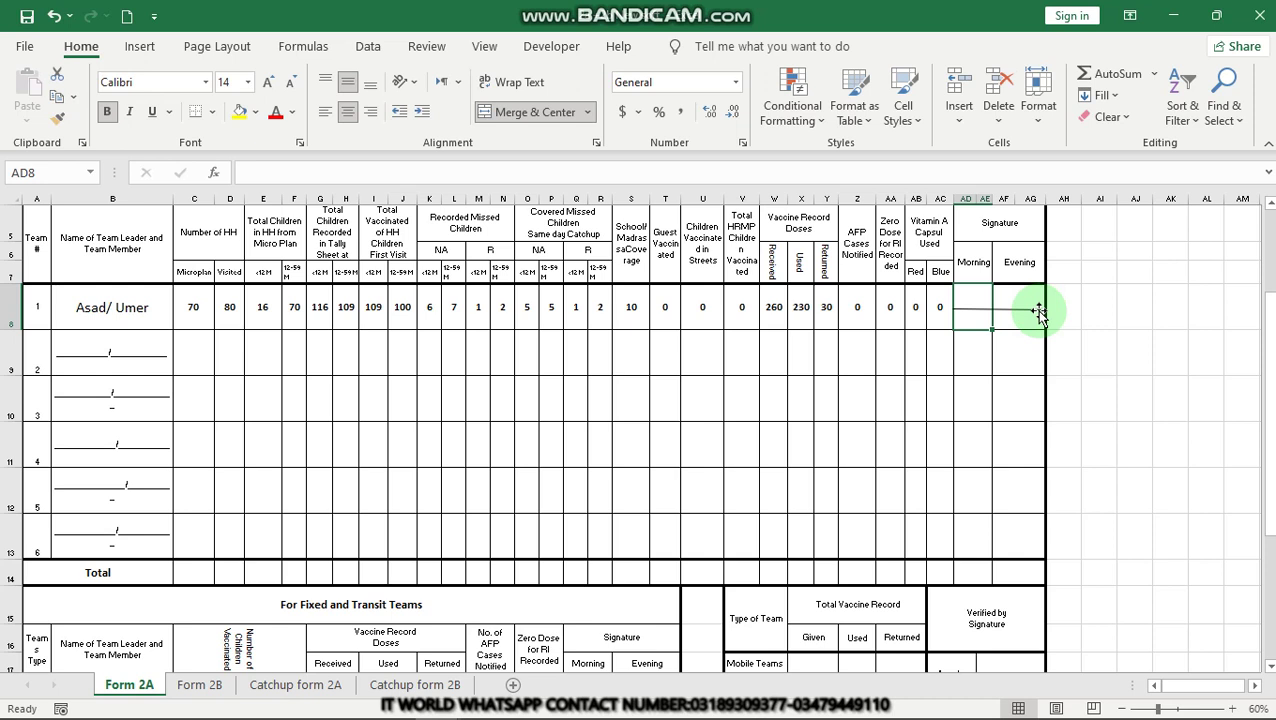
left_click_drag(1040, 312, 1045, 310)
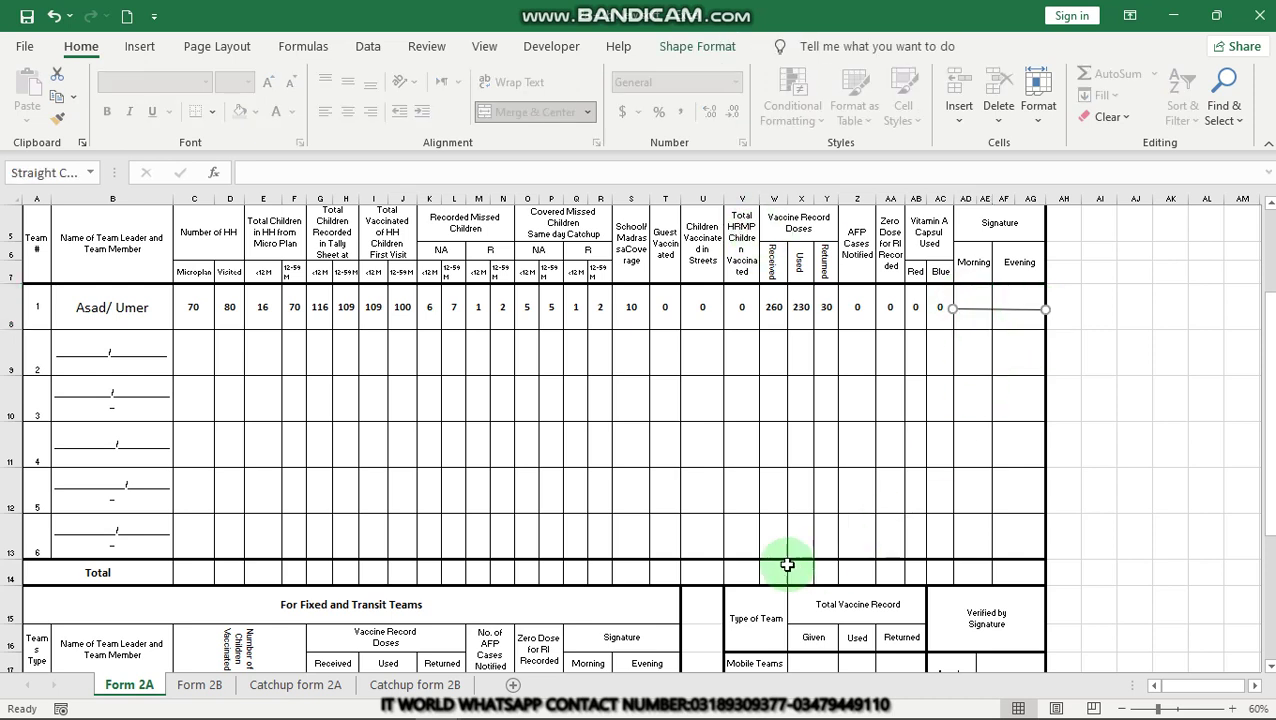
left_click(701, 502)
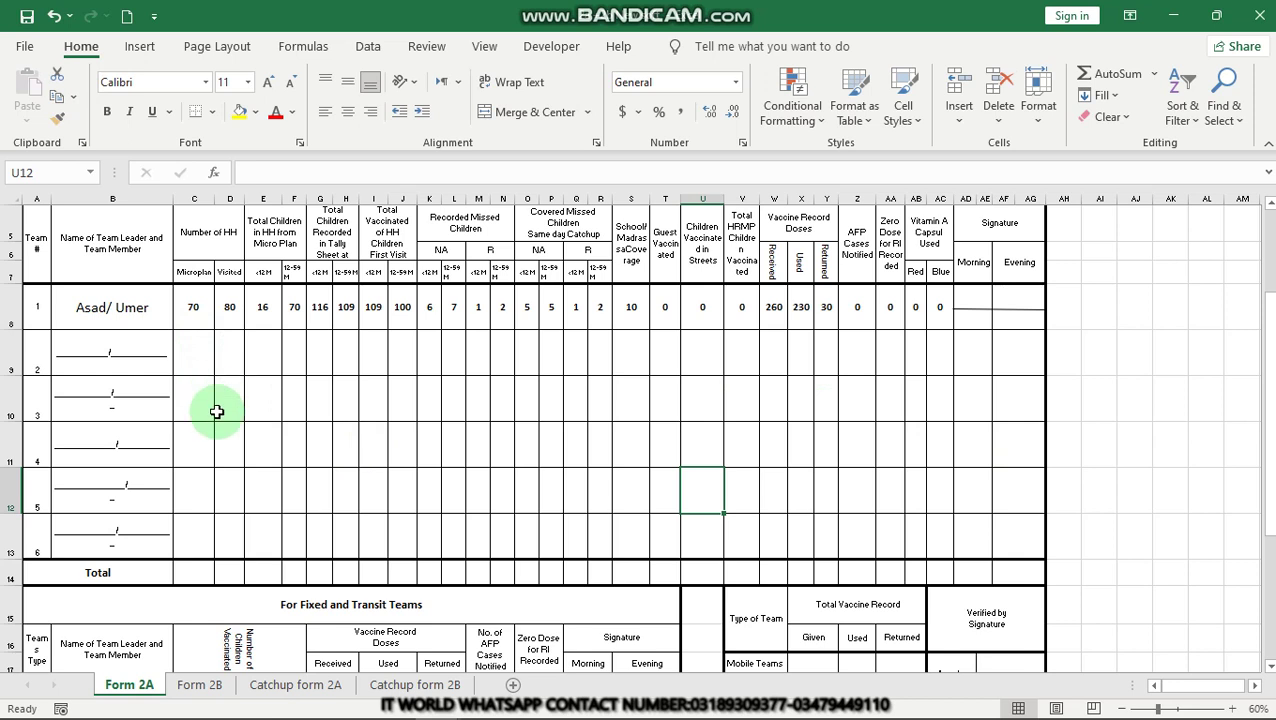
Fill the mobile teams' Total row from C14 through AC14 with references to team 1's figures, starting with =C8.
left_click(185, 582)
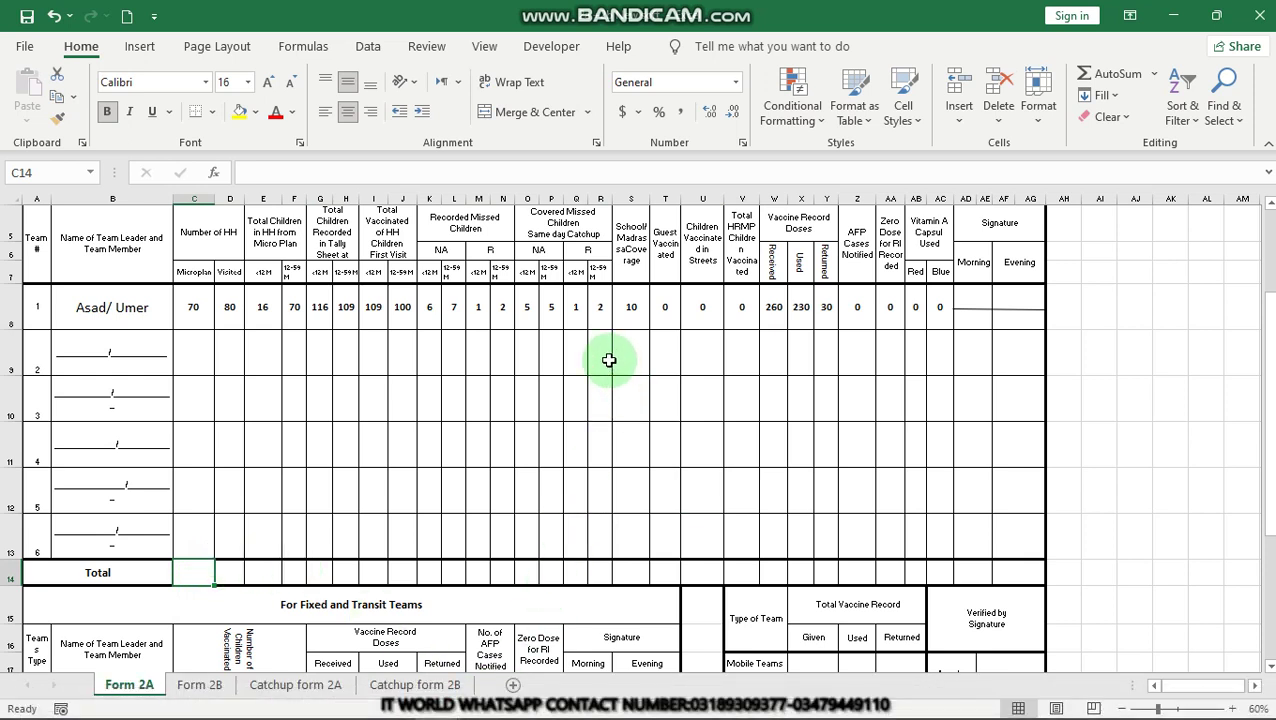
key("ctrl+v")
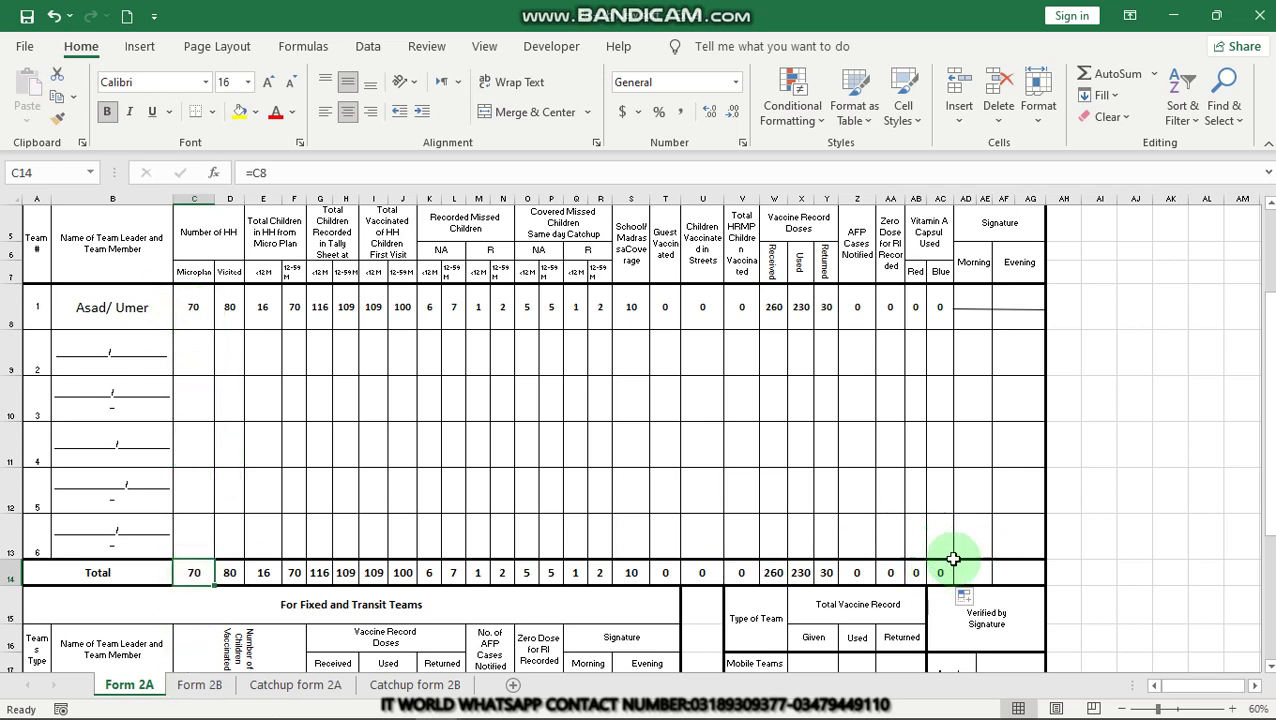
Examine the transit team's type, member names and vaccinated-children cell in the For Fixed and Transit Teams table.
left_click_drag(1270, 392, 1270, 541)
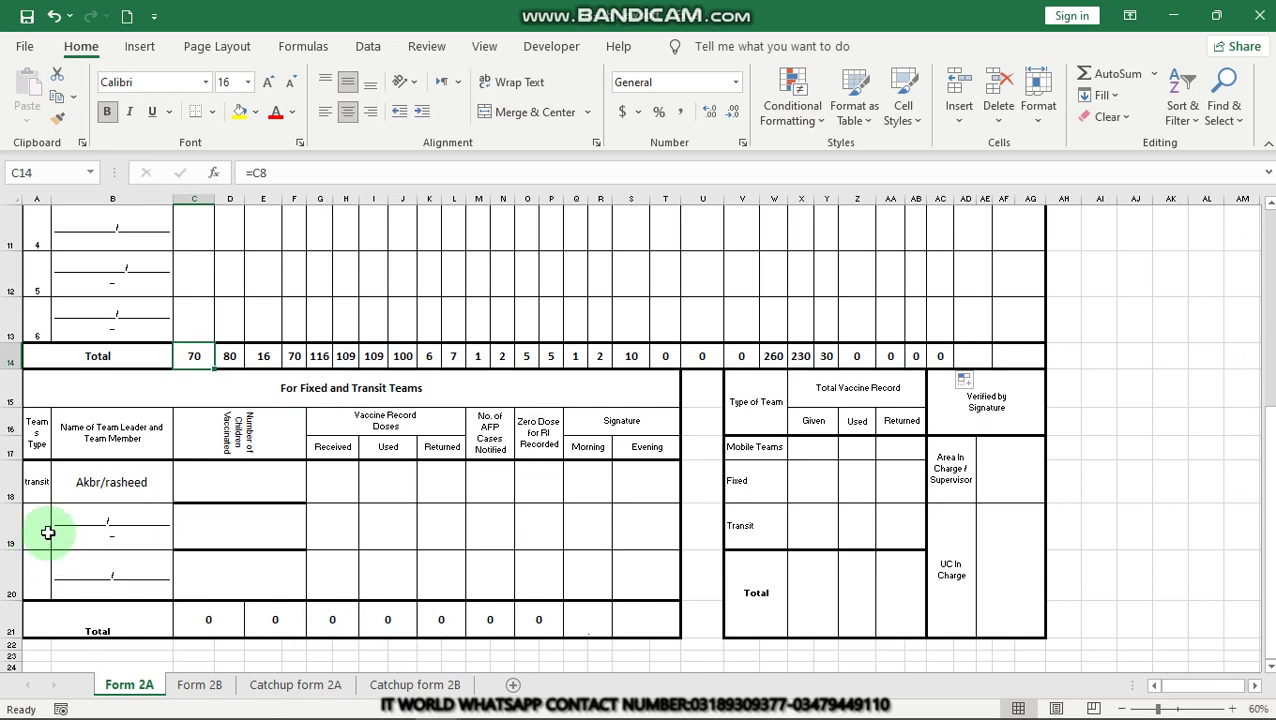
left_click(37, 478)
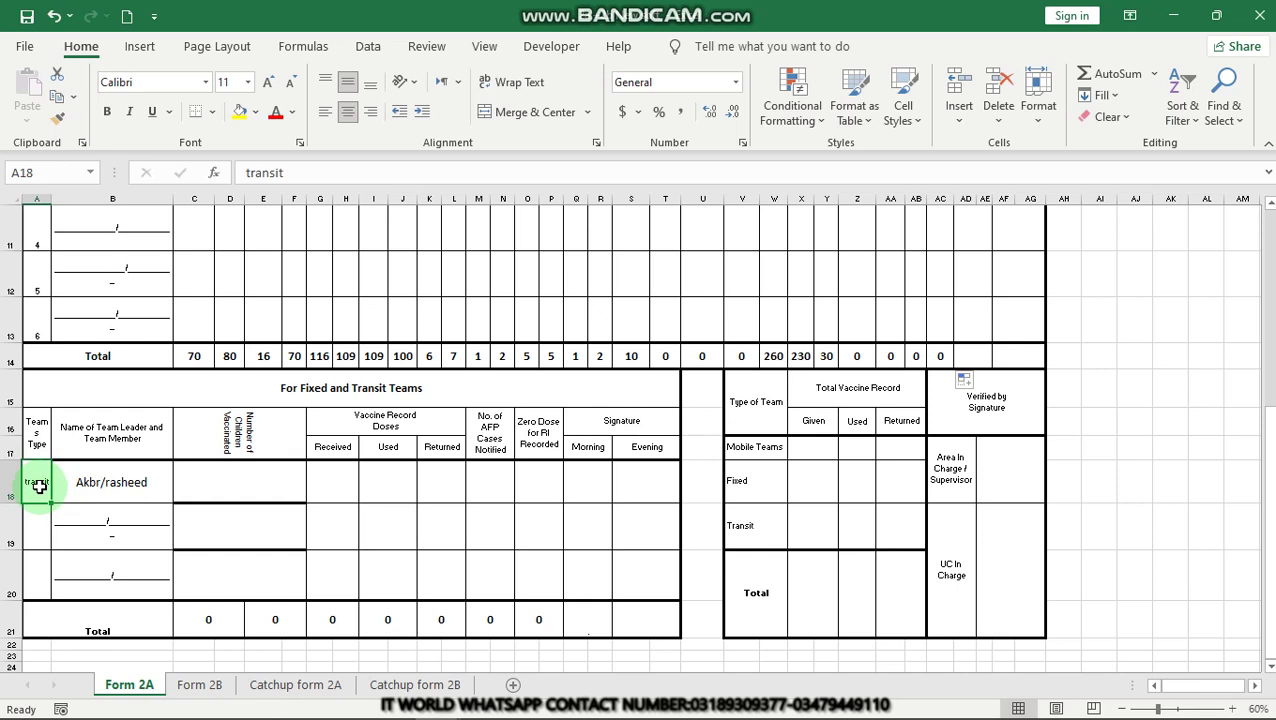
double_click(92, 484)
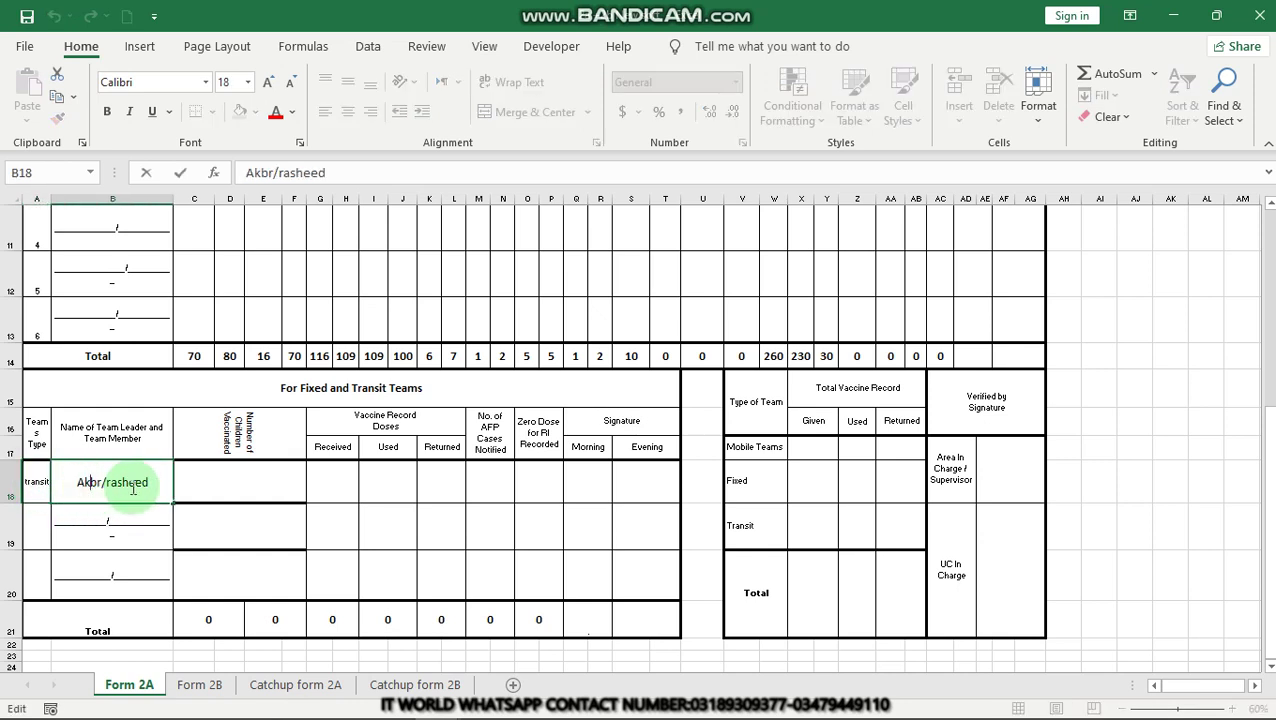
left_click(218, 503)
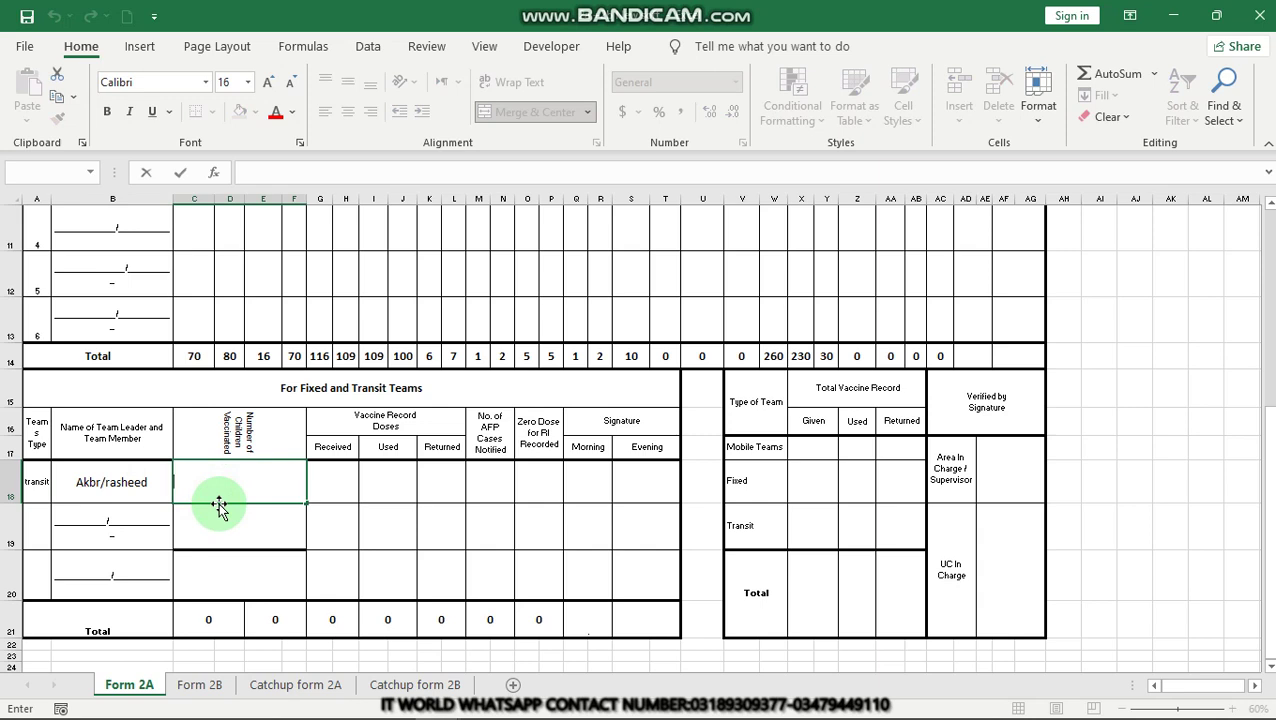
left_click(221, 484)
left_click(507, 541)
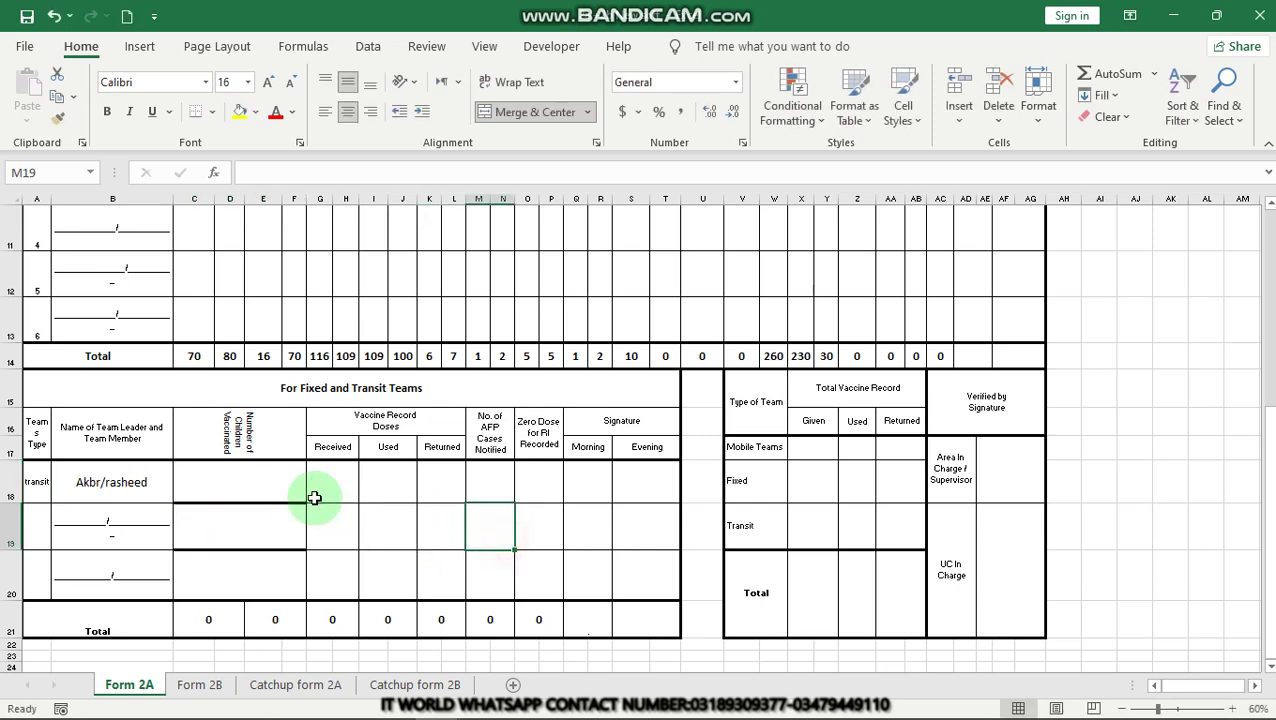
Enter 12 children vaccinated and 20 vaccine doses received in the transit team's row.
left_click(266, 491)
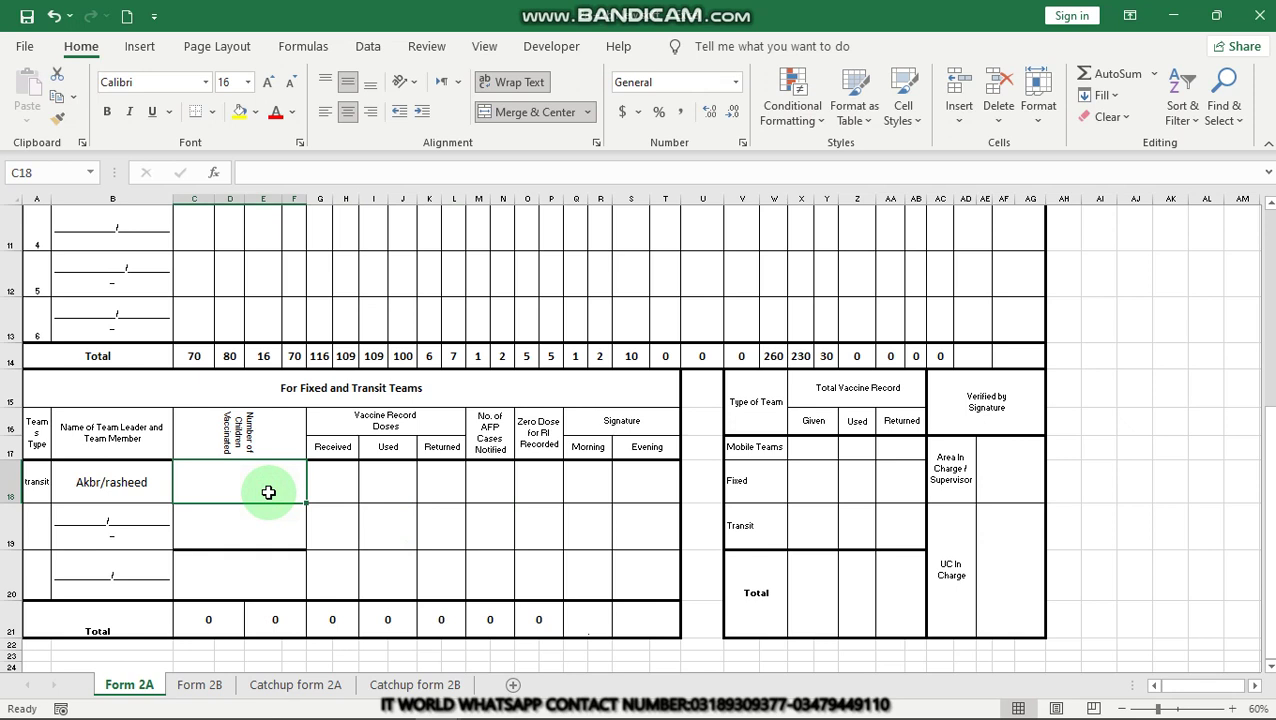
double_click(268, 492)
type("12")
key("Tab")
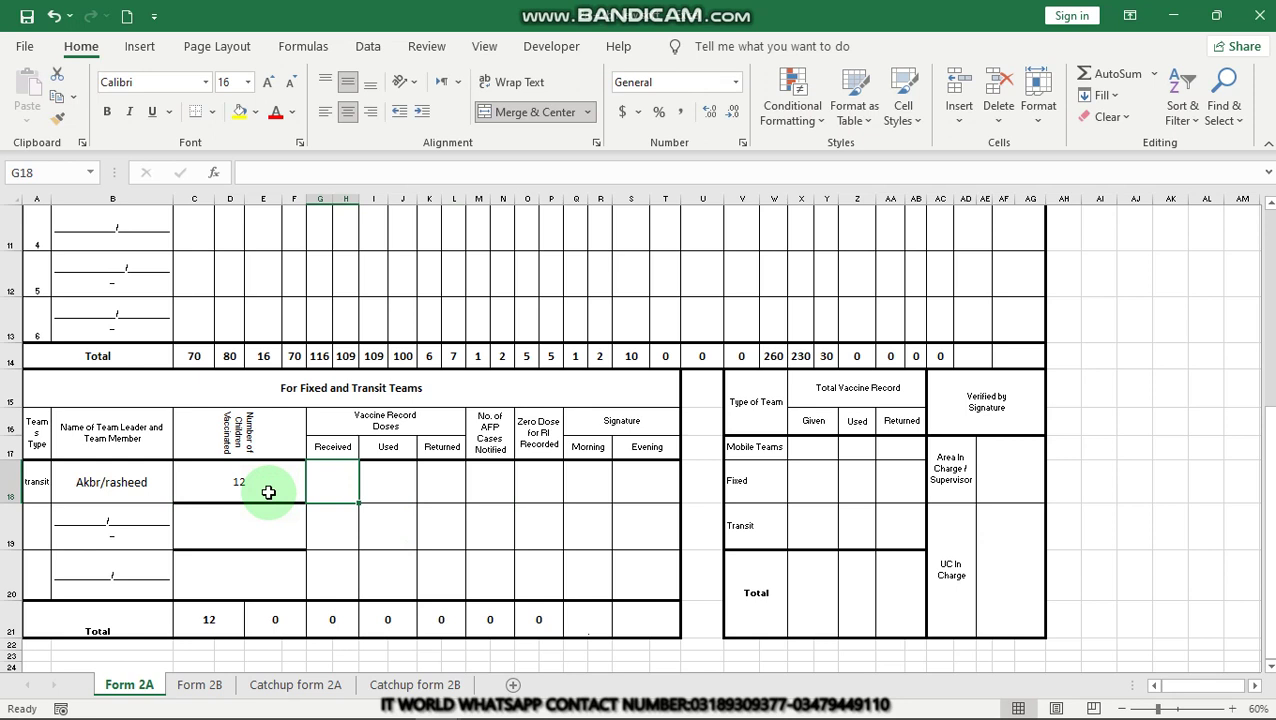
type("20")
key("Tab")
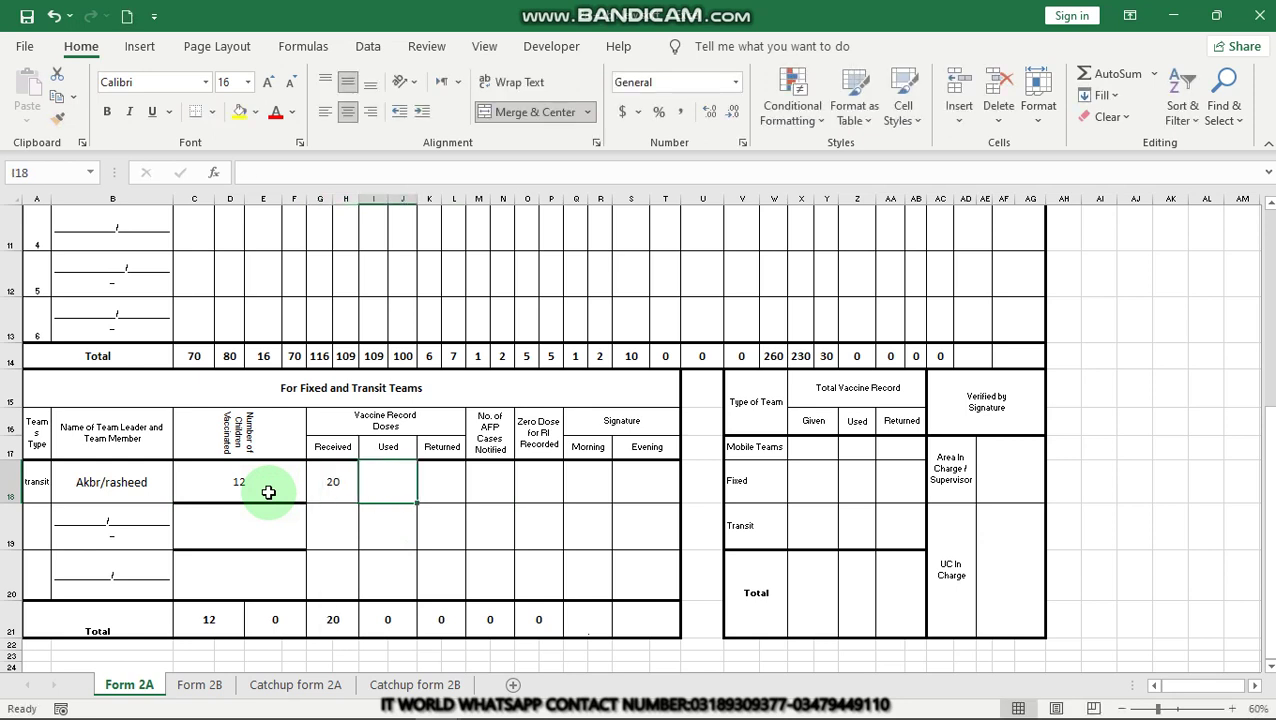
Merge and center the two vaccinated-children total cells C21:F21, keeping only the upper-left value.
left_click_drag(276, 624, 205, 618)
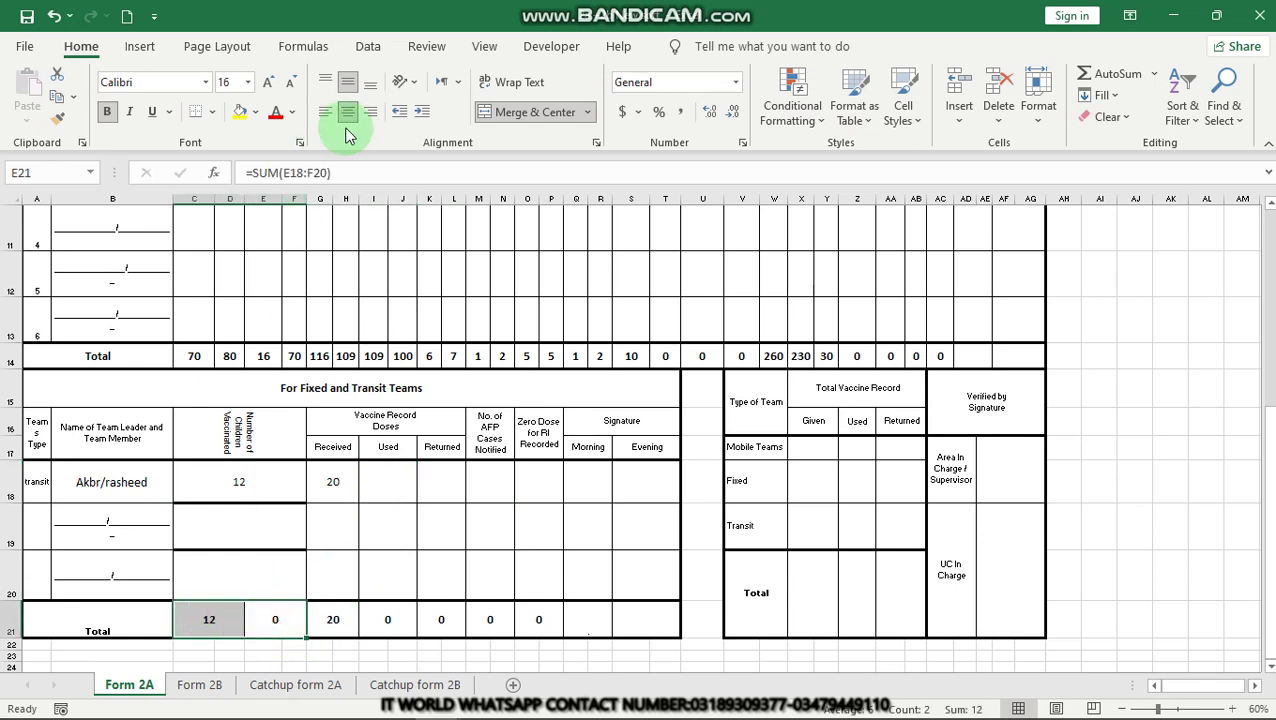
left_click(508, 112)
left_click(508, 112)
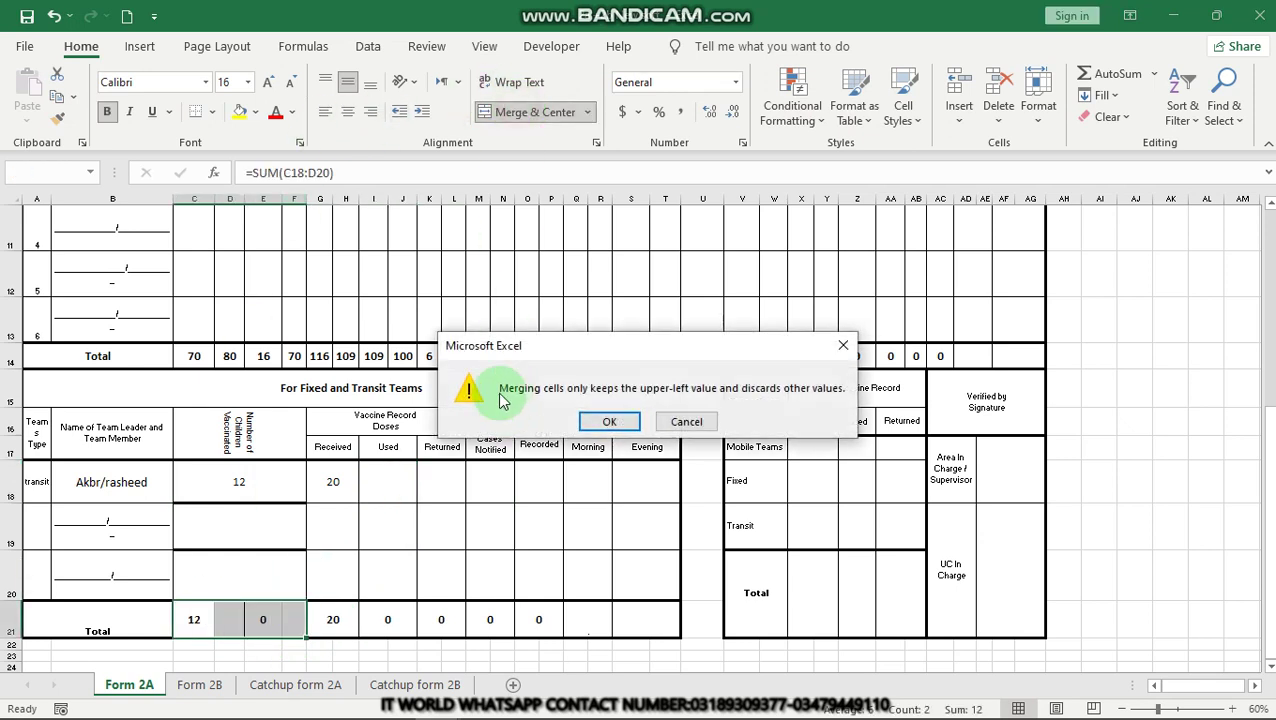
left_click(608, 421)
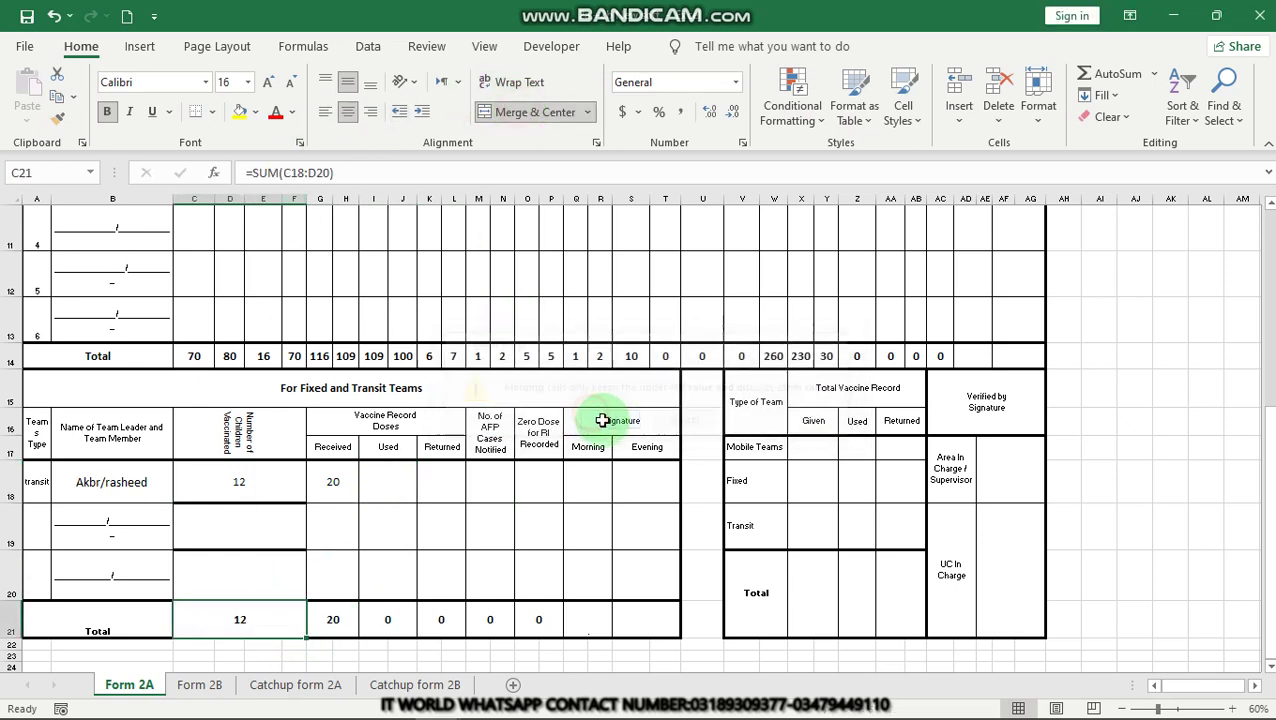
Enter 13 vaccine doses used and 7 returned in the transit team's row.
left_click(336, 481)
left_click(336, 612)
left_click(388, 500)
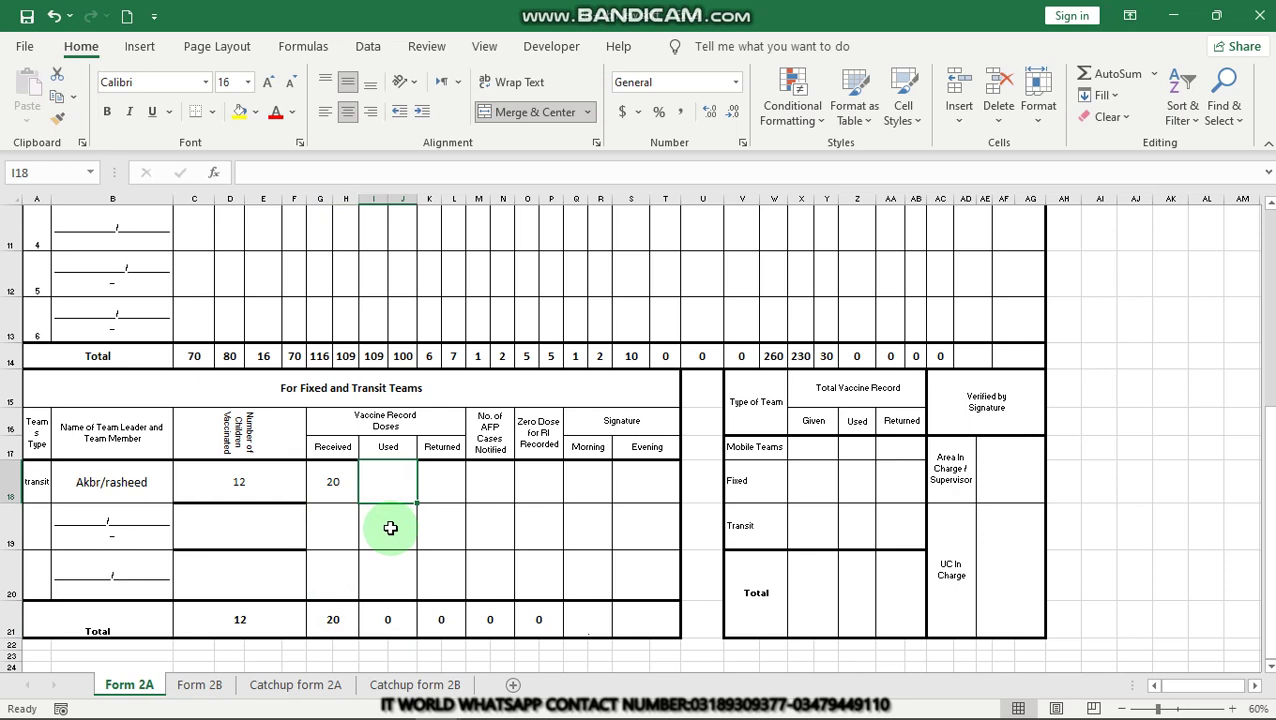
type("13")
key("Tab")
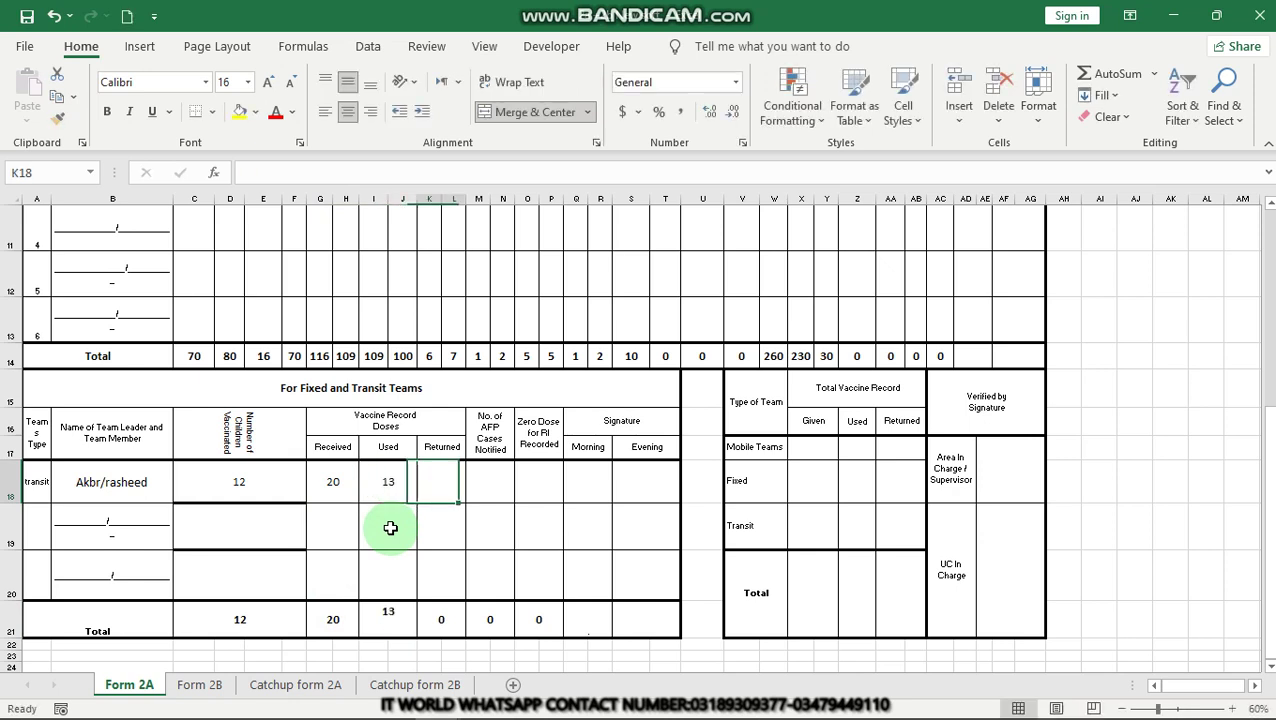
type("7")
key("Tab")
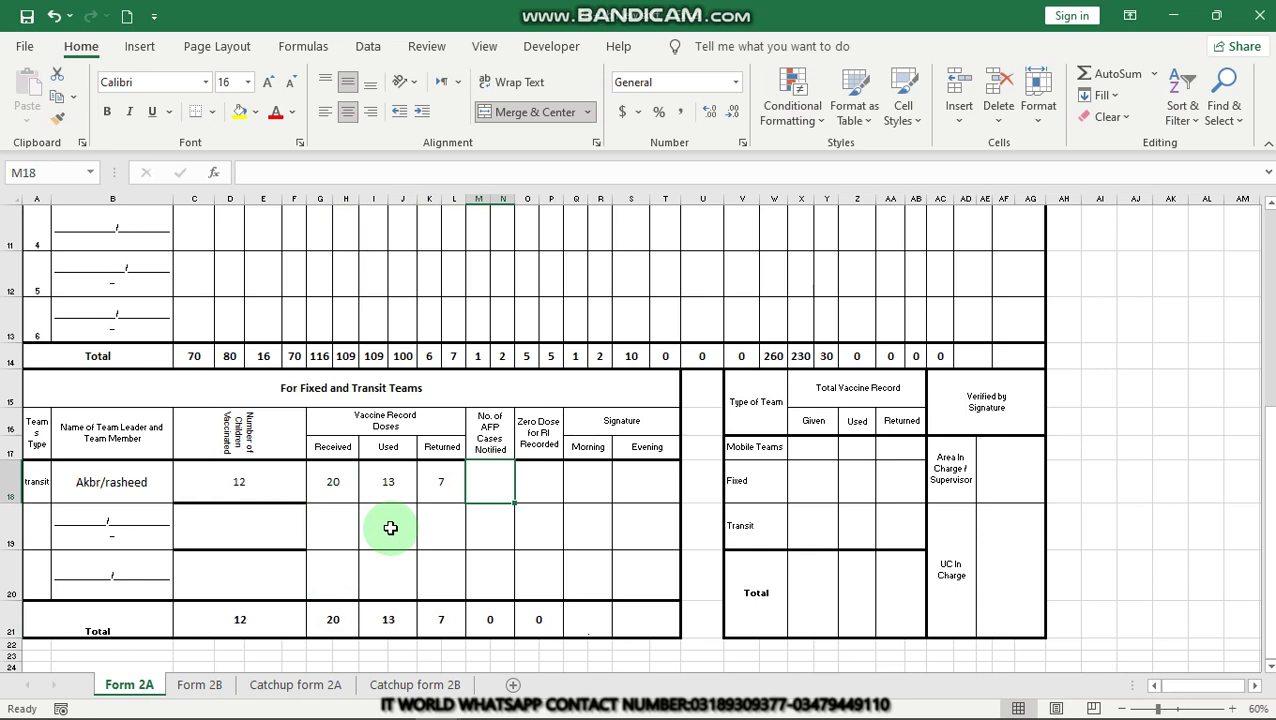
Enter 0 AFP cases notified and 0 zero doses for RI recorded in the transit team's row.
type("0")
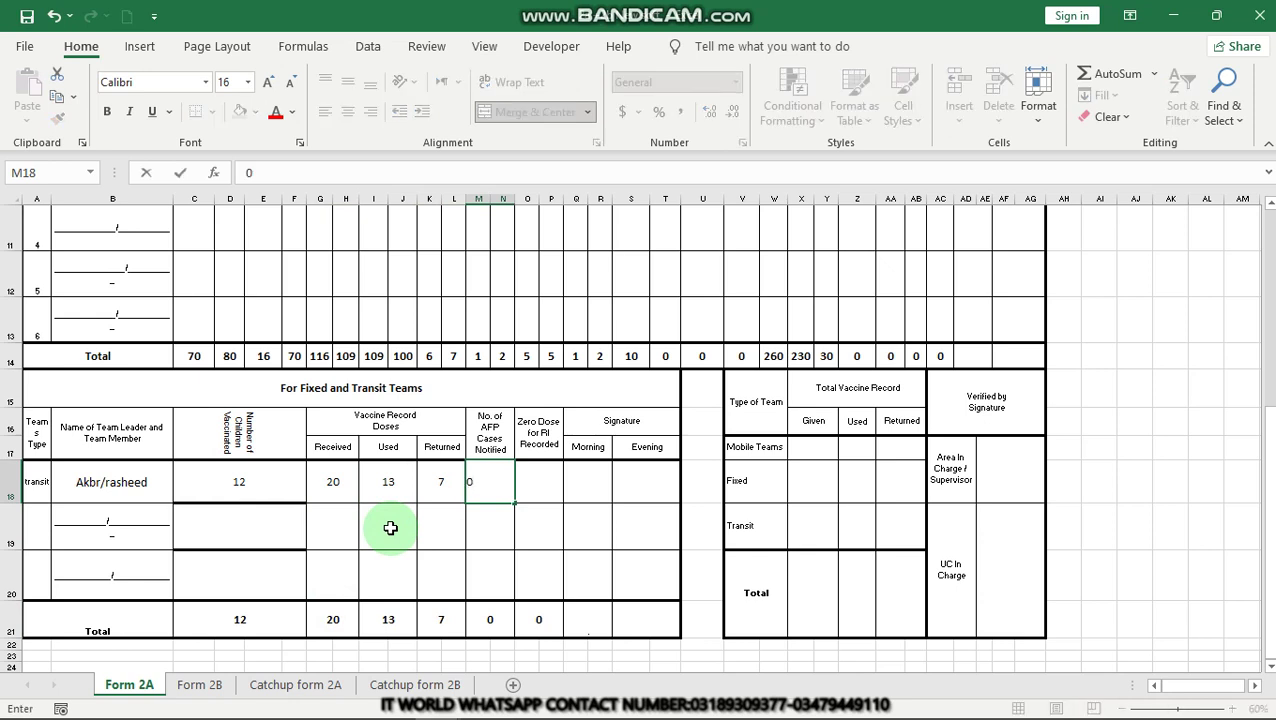
key("Tab")
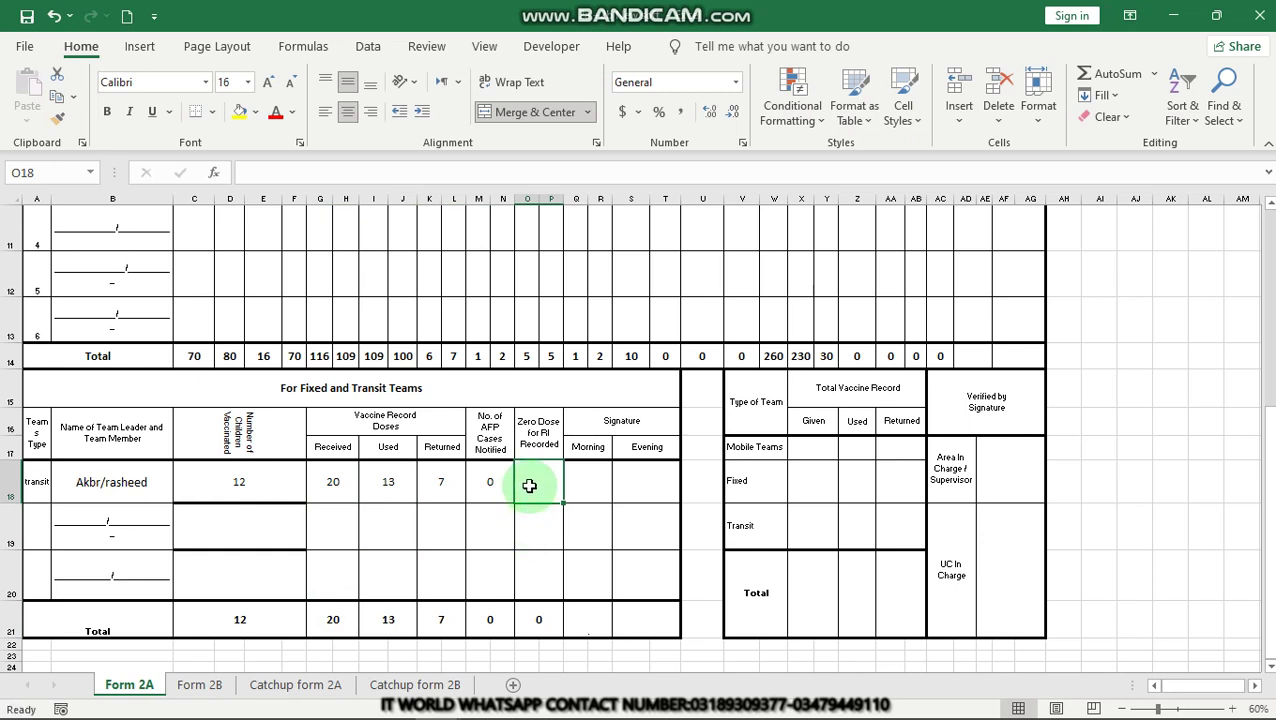
type("0")
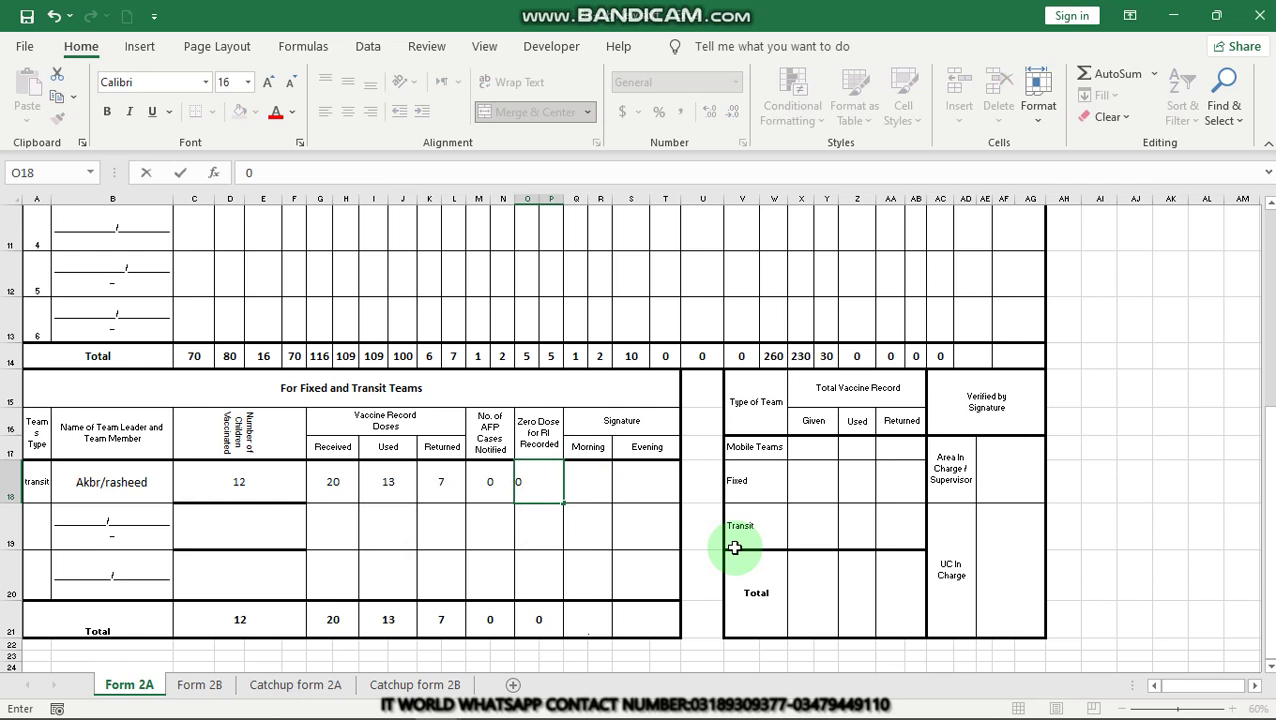
key("Tab")
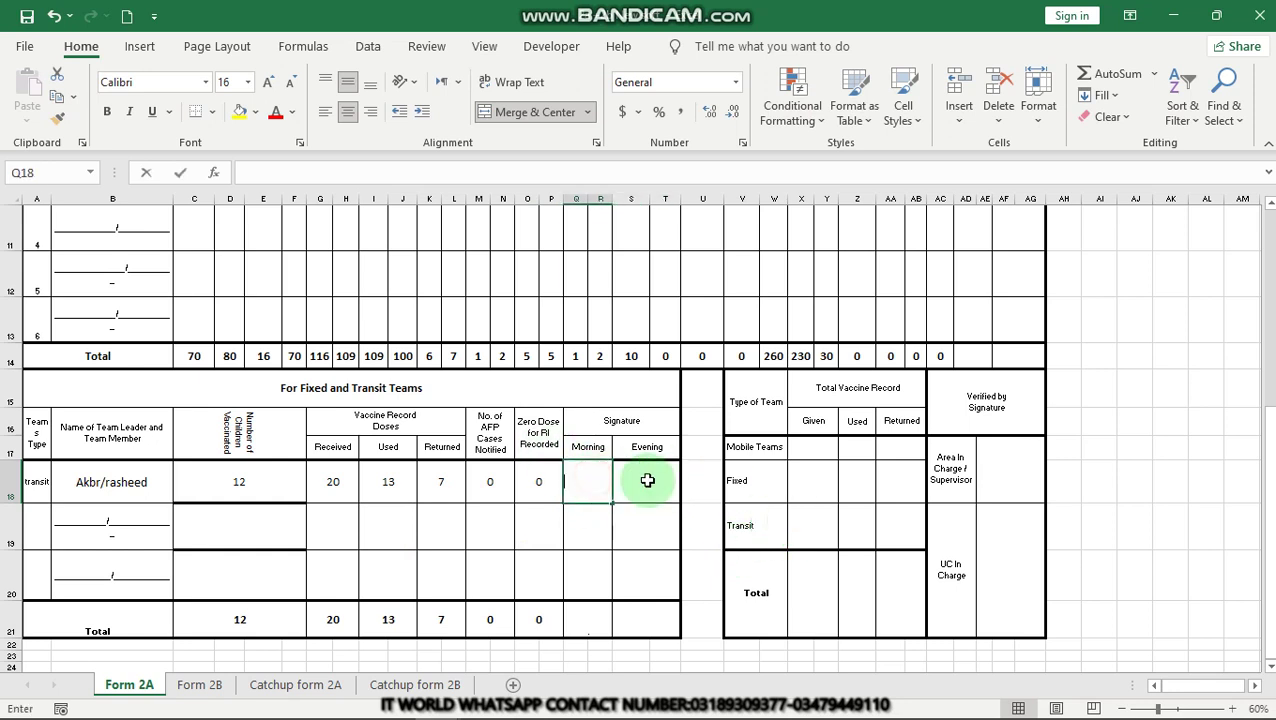
left_click(627, 532)
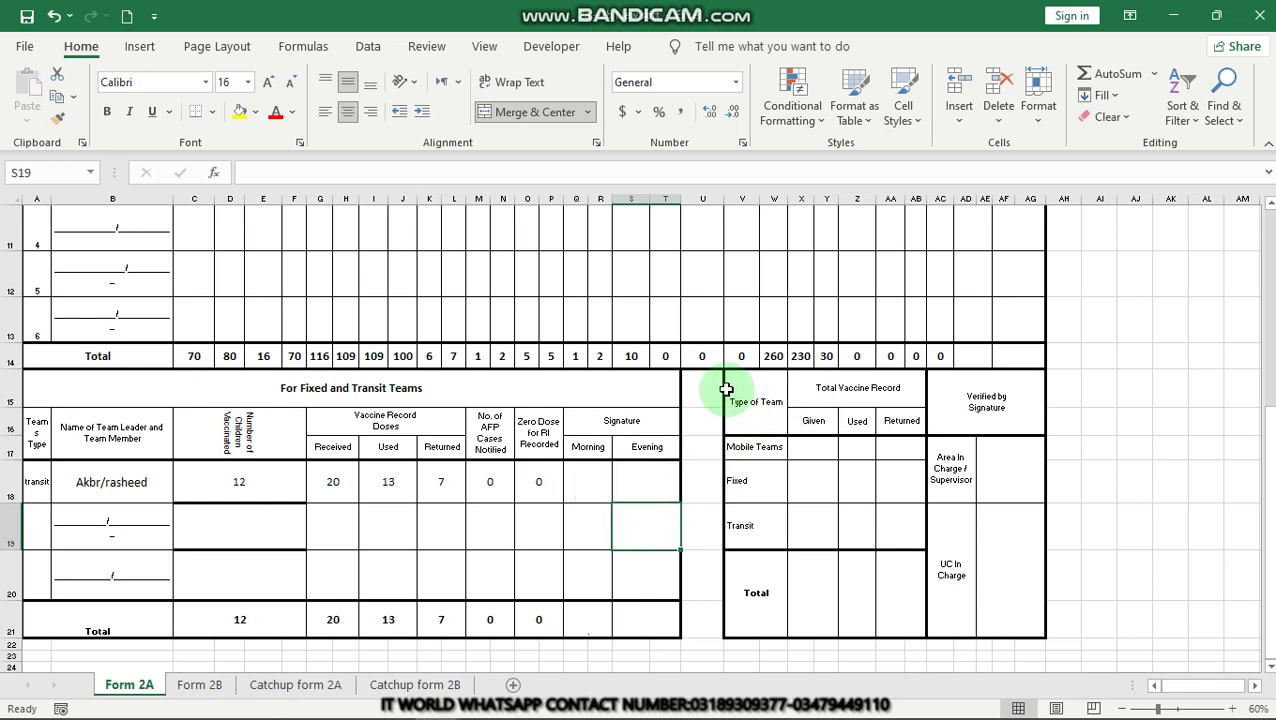
Enter 260 vaccine doses given, 230 used and 30 returned in the Mobile Teams row of the Total Vaccine Record table.
left_click(760, 396)
left_click_drag(883, 437, 907, 527)
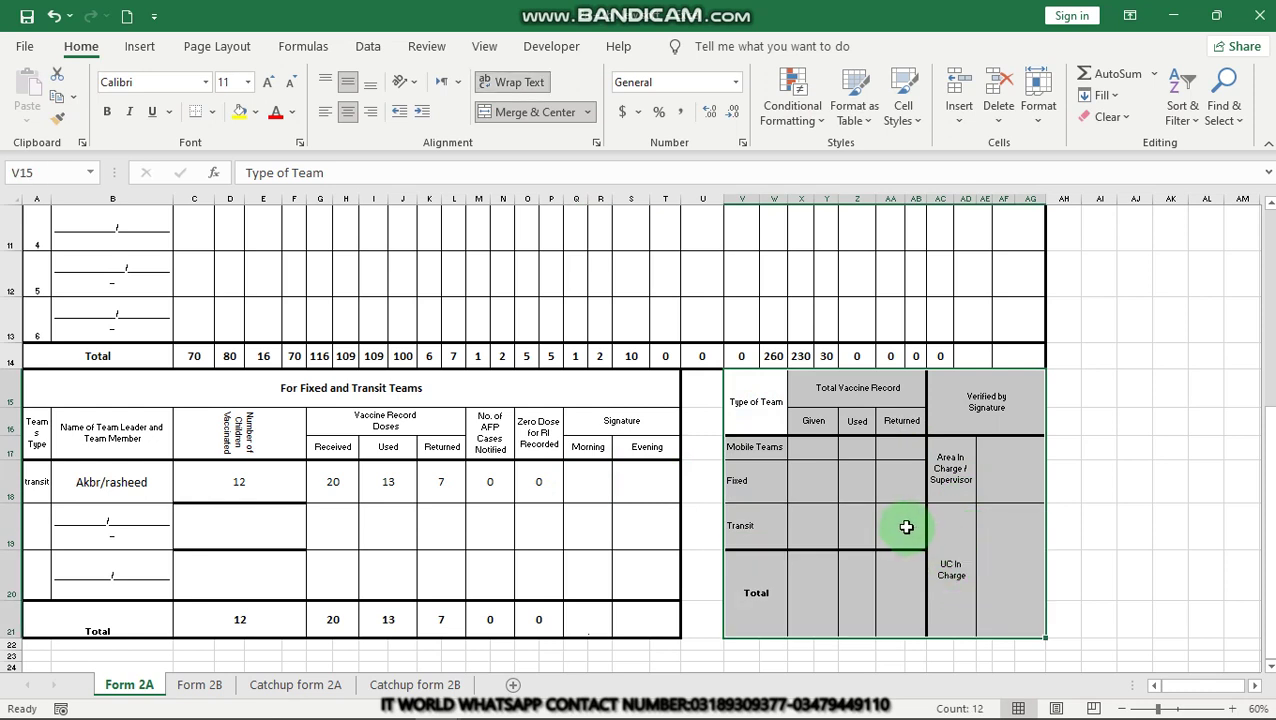
left_click_drag(760, 447, 918, 447)
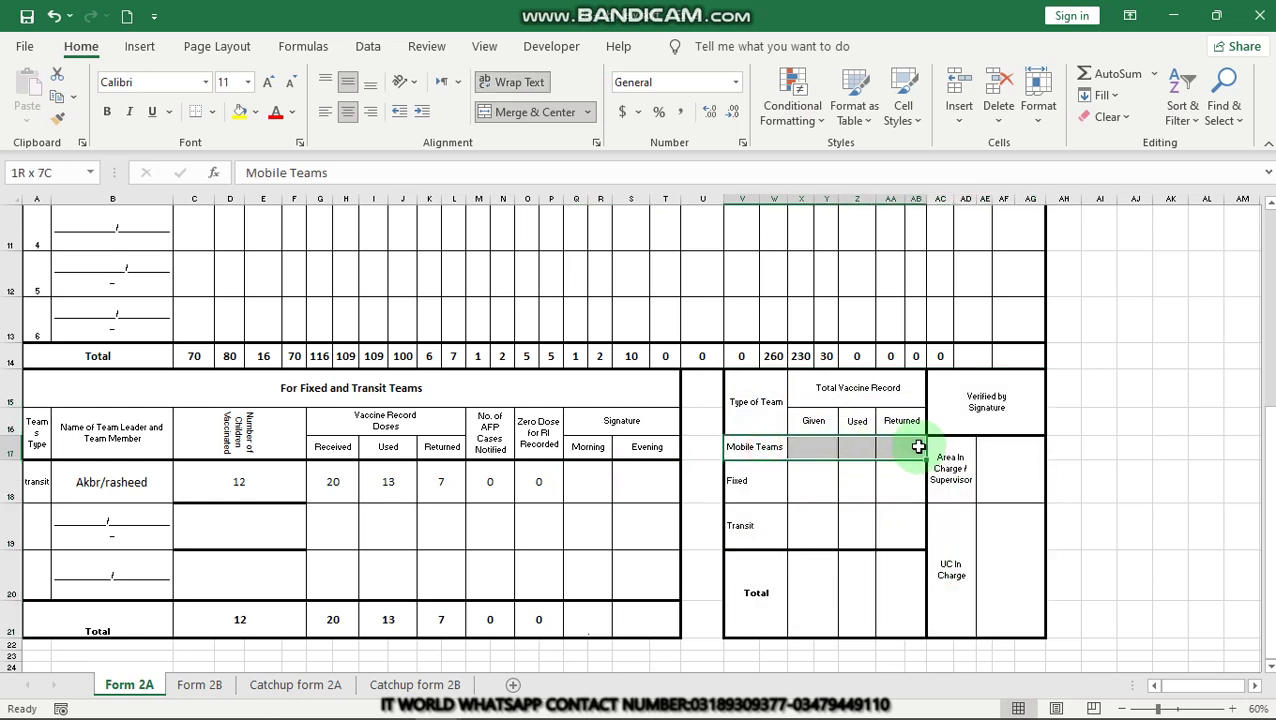
left_click_drag(762, 480, 912, 481)
left_click_drag(750, 523, 891, 527)
left_click(808, 451)
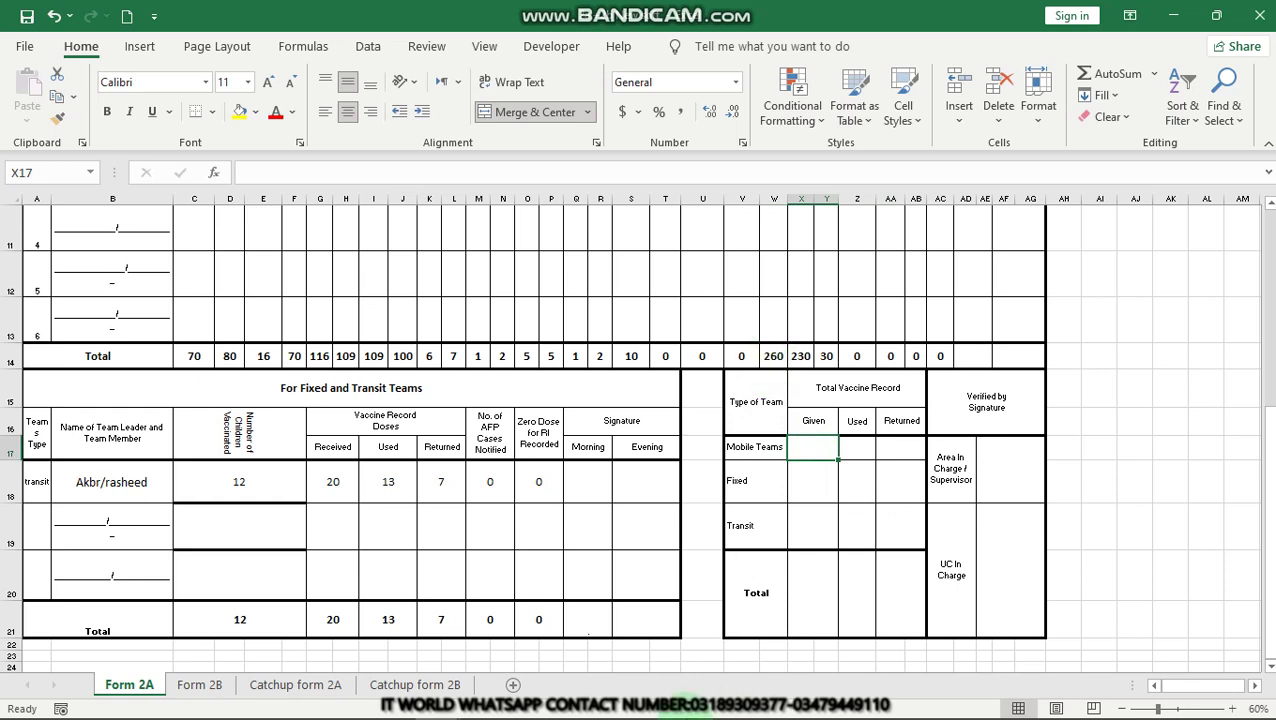
type("260")
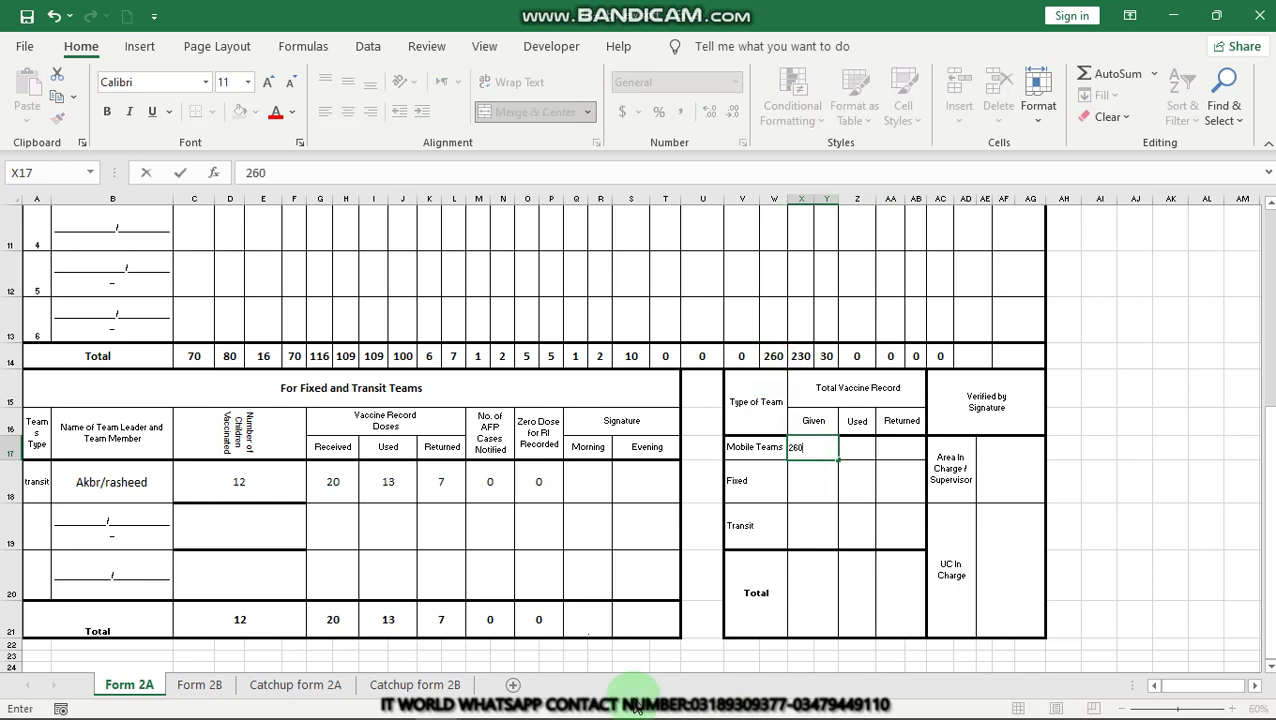
key("Tab")
type("2300")
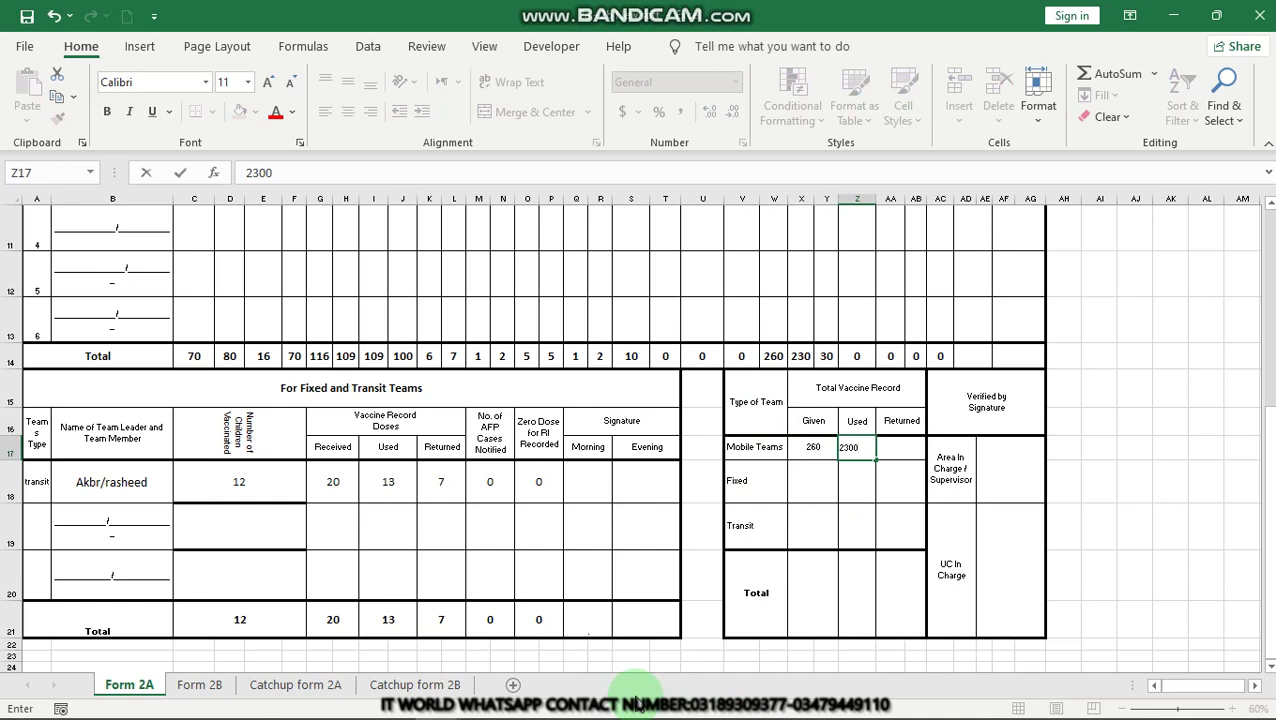
key("BackSpace")
key("Tab")
type("30")
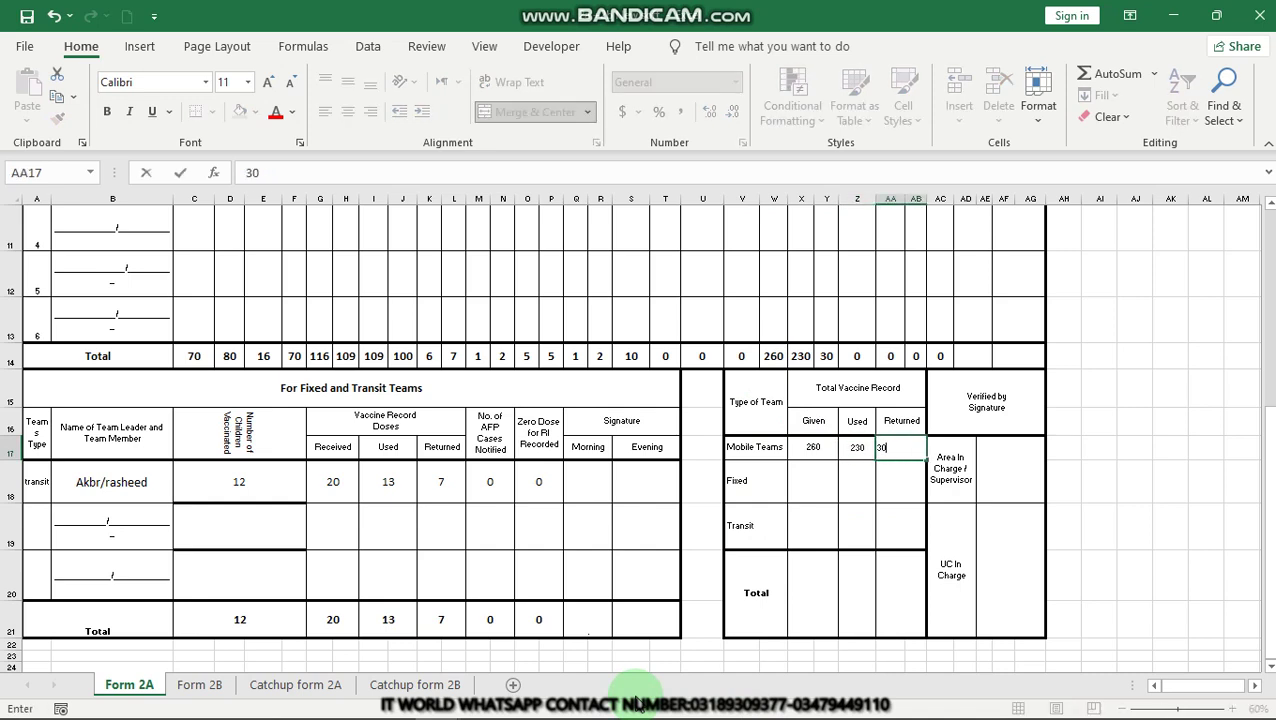
left_click(1170, 495)
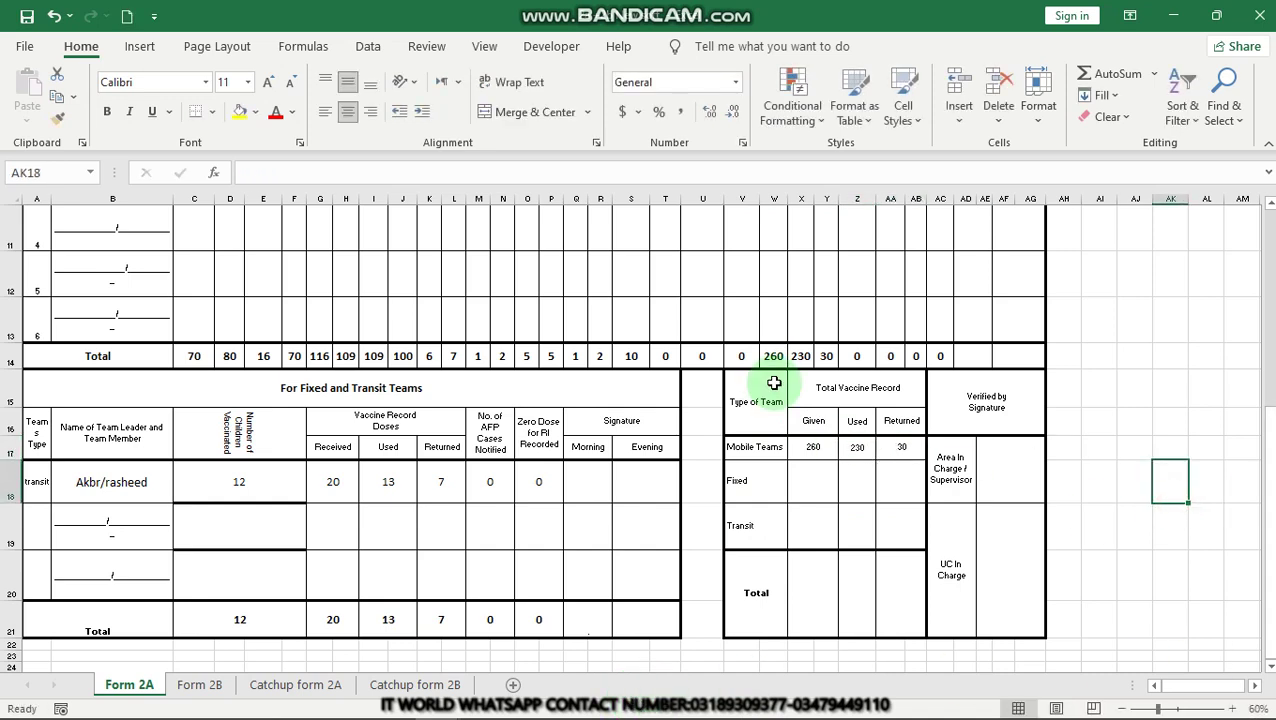
left_click_drag(769, 361, 826, 356)
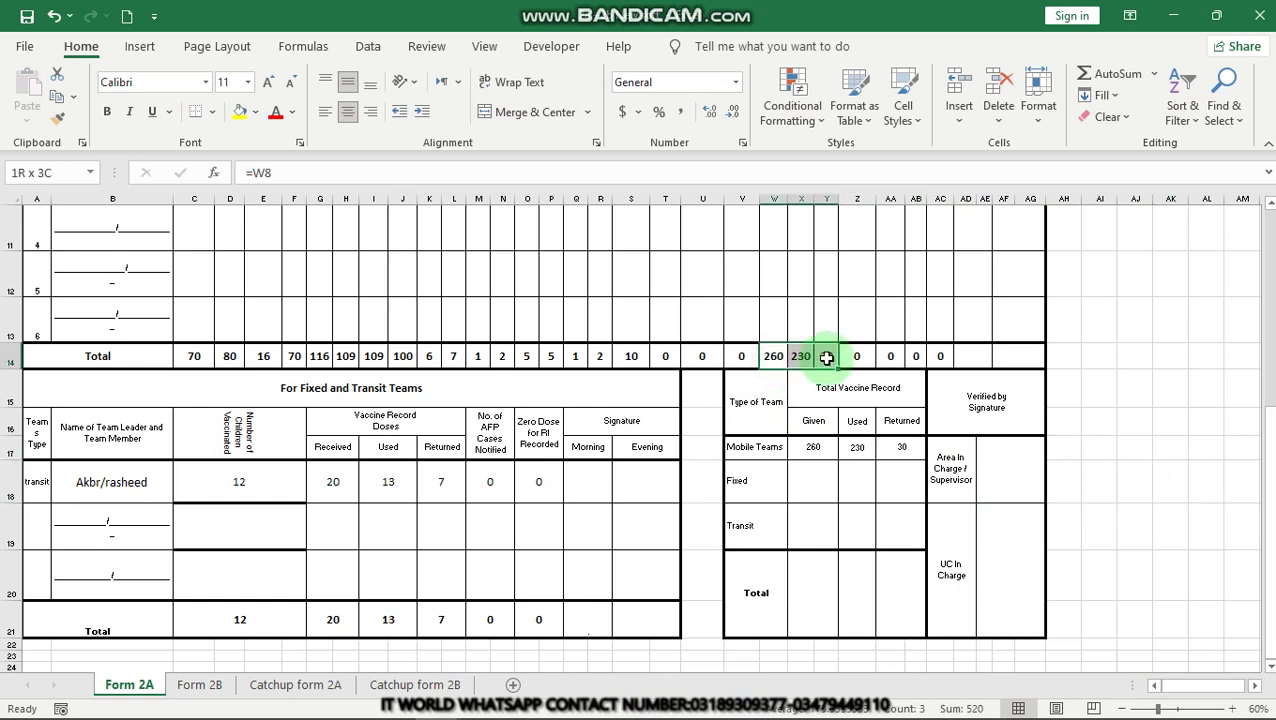
Enter 0 for the given, used and returned doses in the Fixed row of the Total Vaccine Record table.
left_click(812, 480)
type("0")
key("Tab")
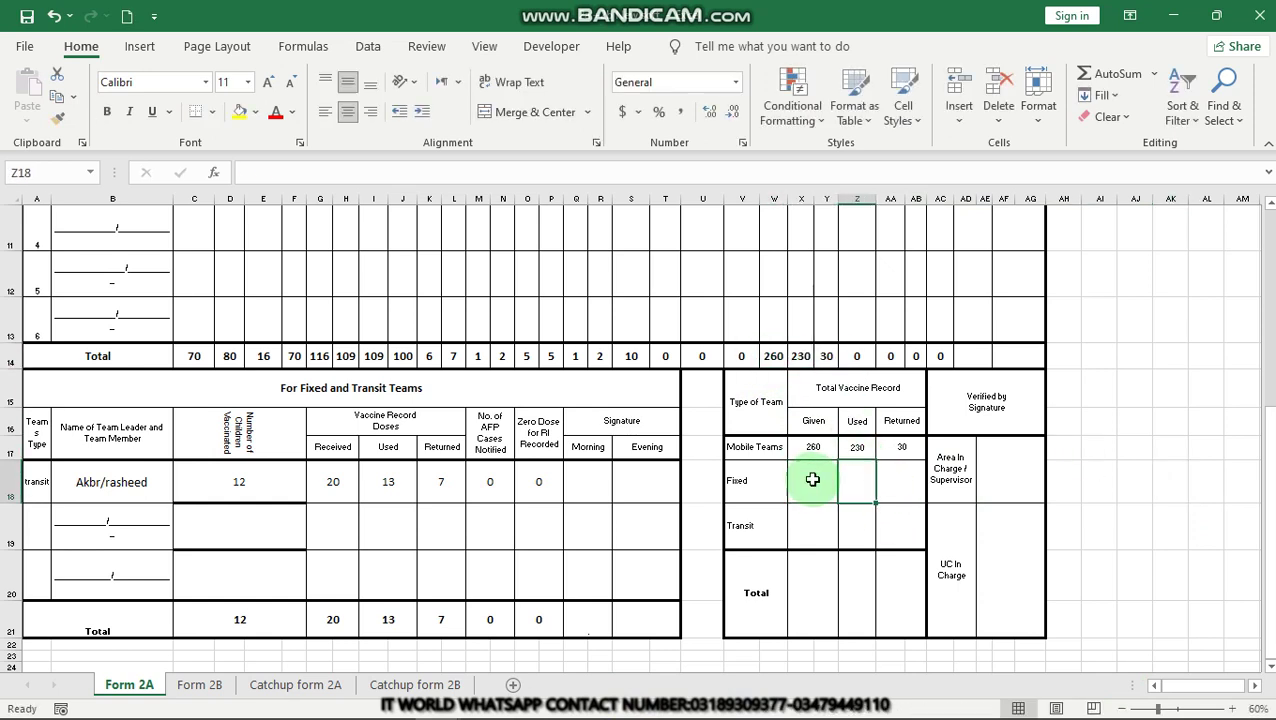
type("0")
key("Tab")
type("0")
key("Tab")
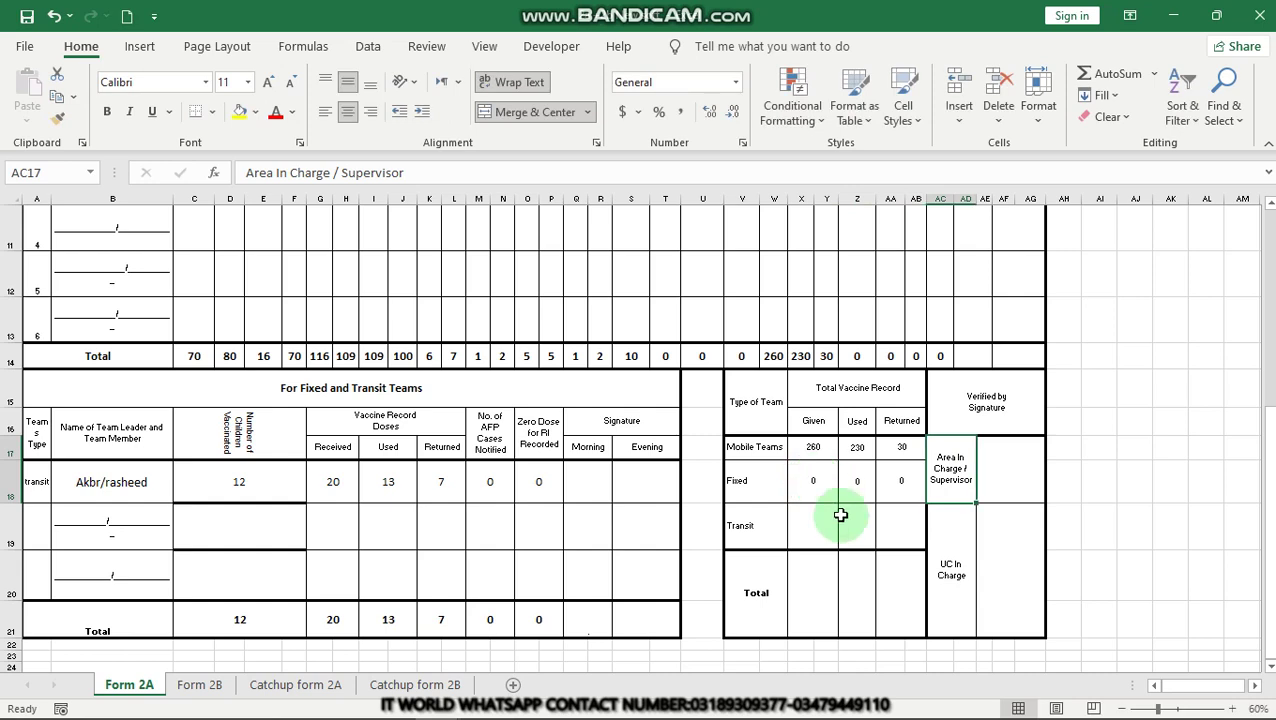
Enter 20 doses given, 13 used and 7 returned in the Transit row of the Total Vaccine Record table.
left_click(791, 511)
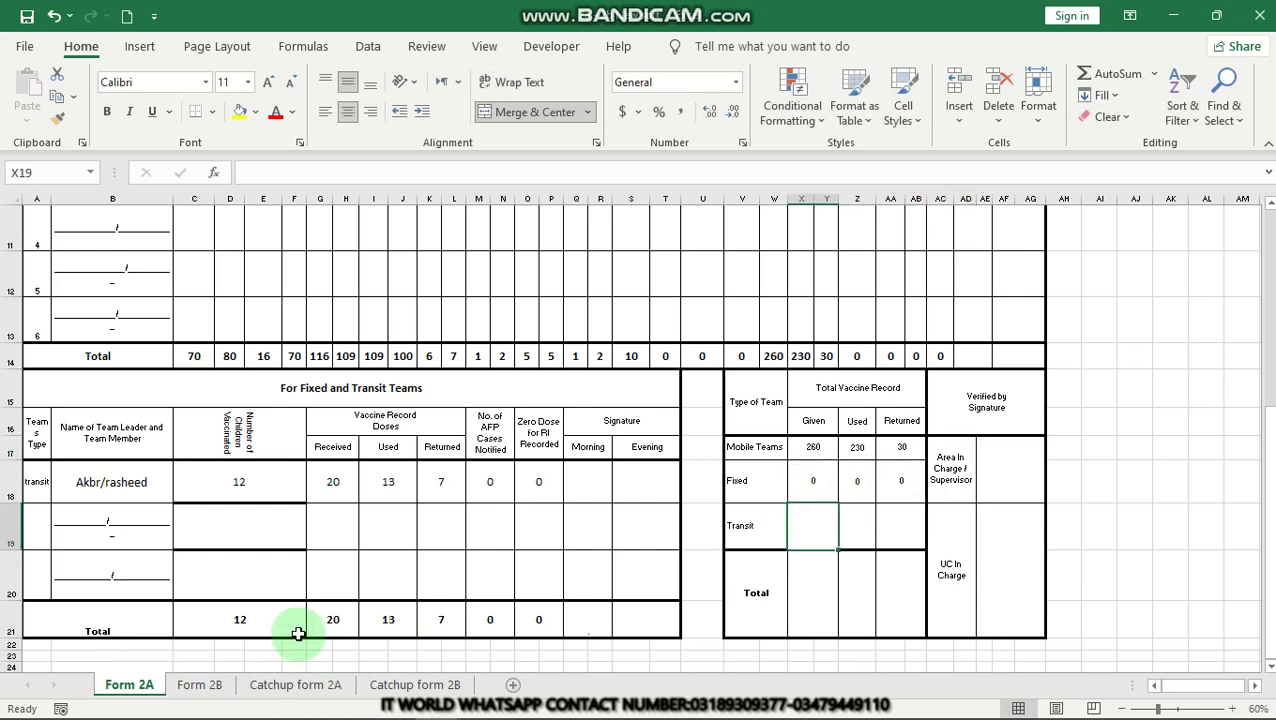
left_click_drag(333, 624, 428, 624)
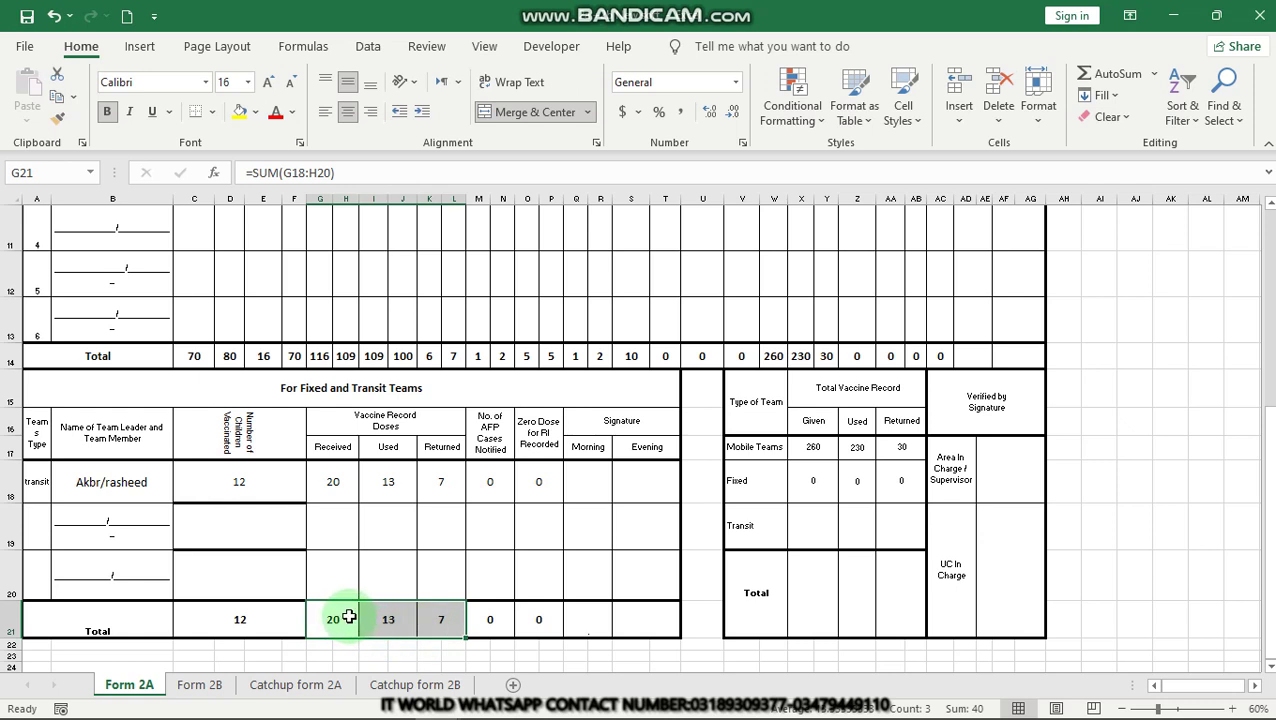
left_click(350, 484)
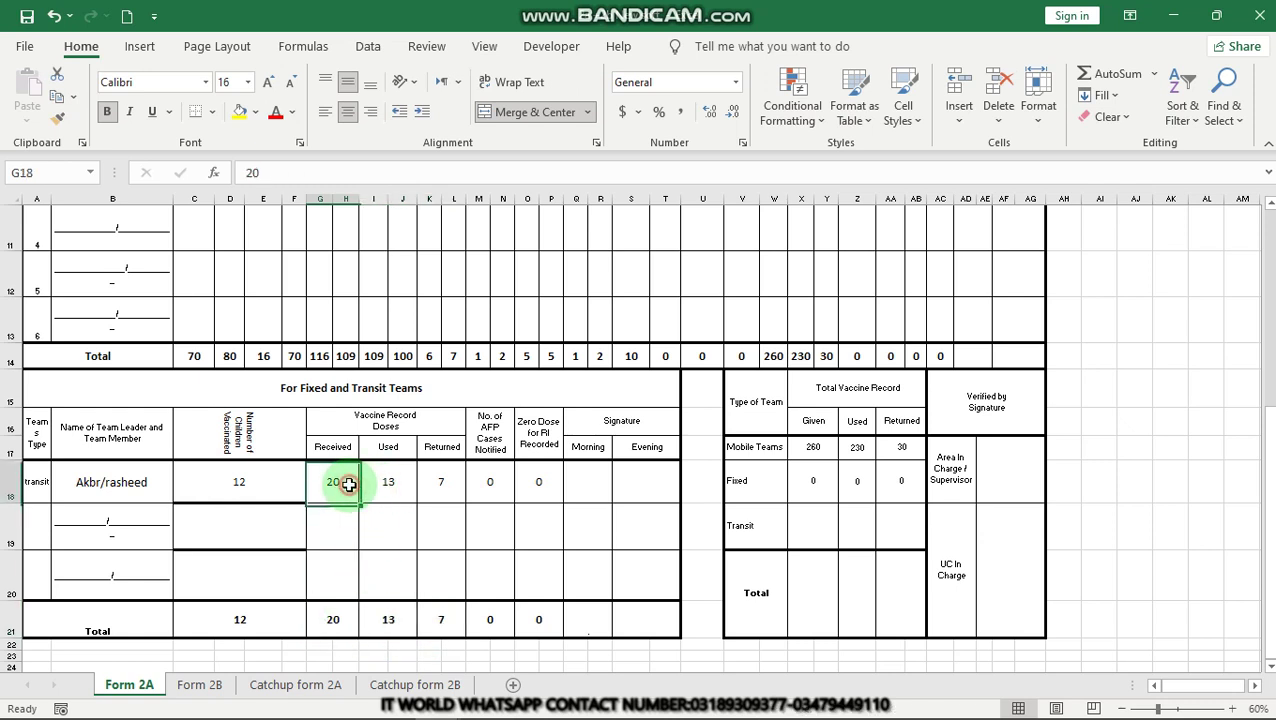
left_click(826, 527)
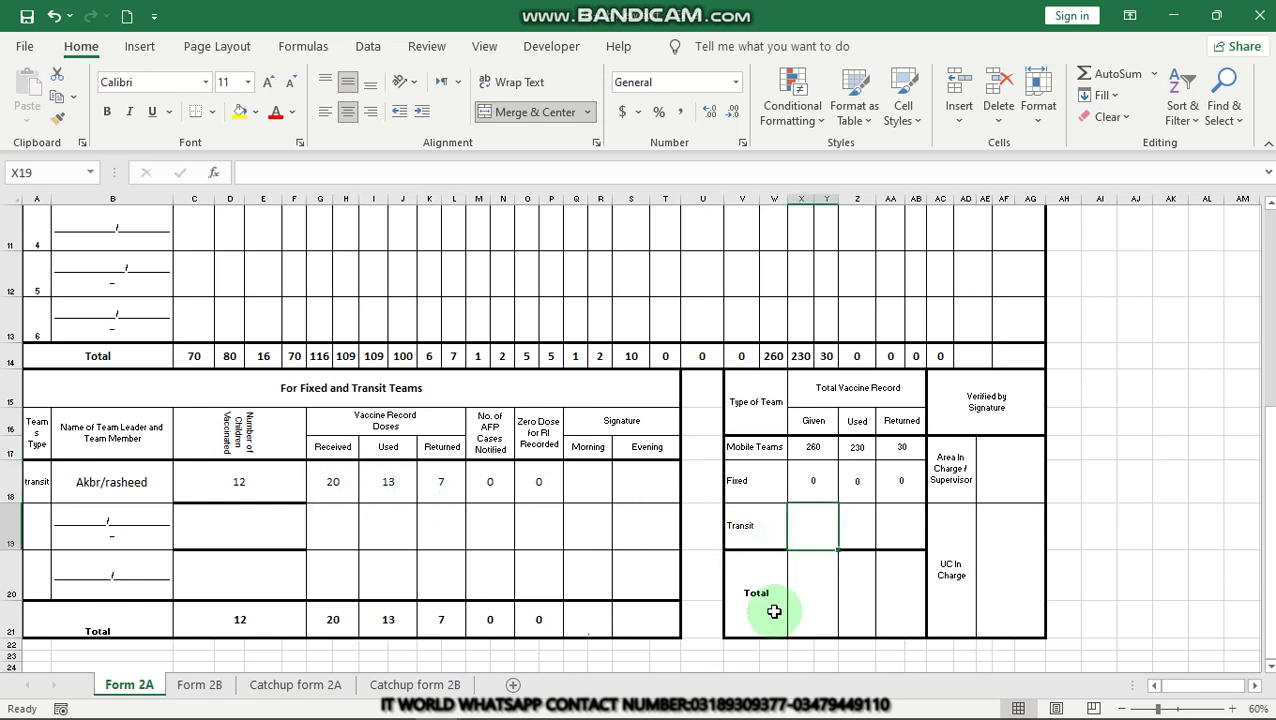
type("20")
key("Tab")
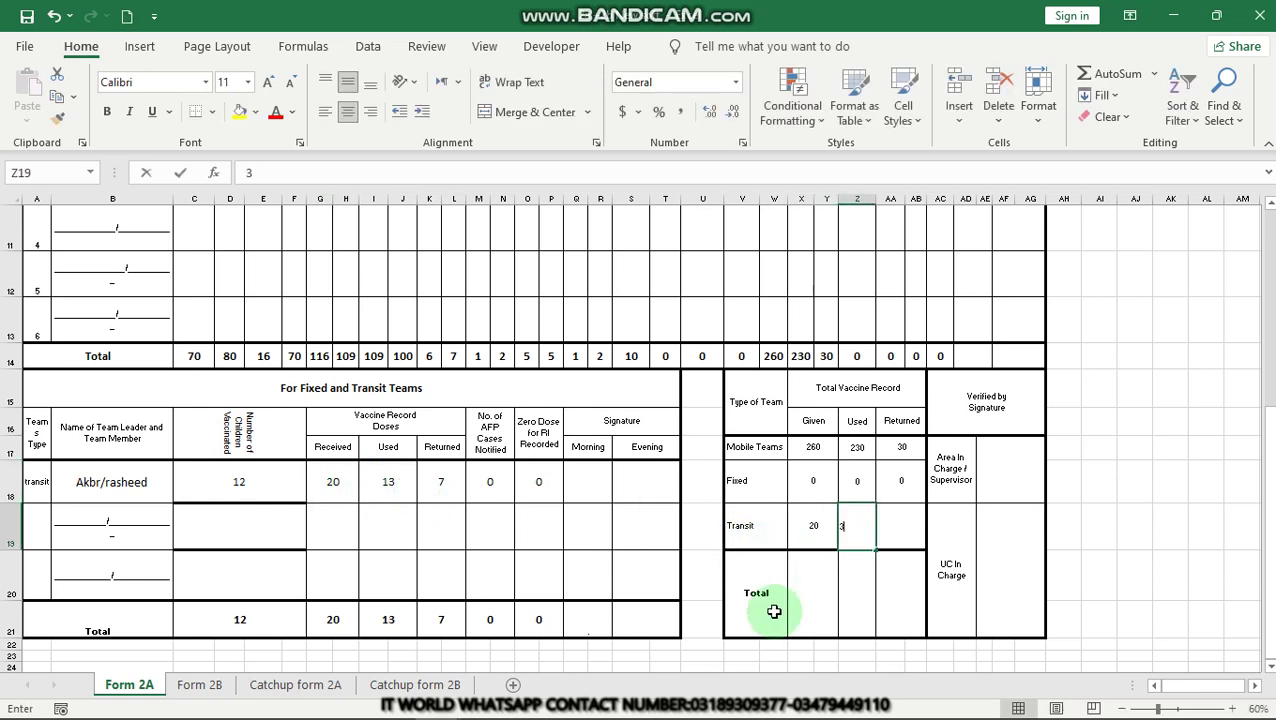
type("13")
key("Tab")
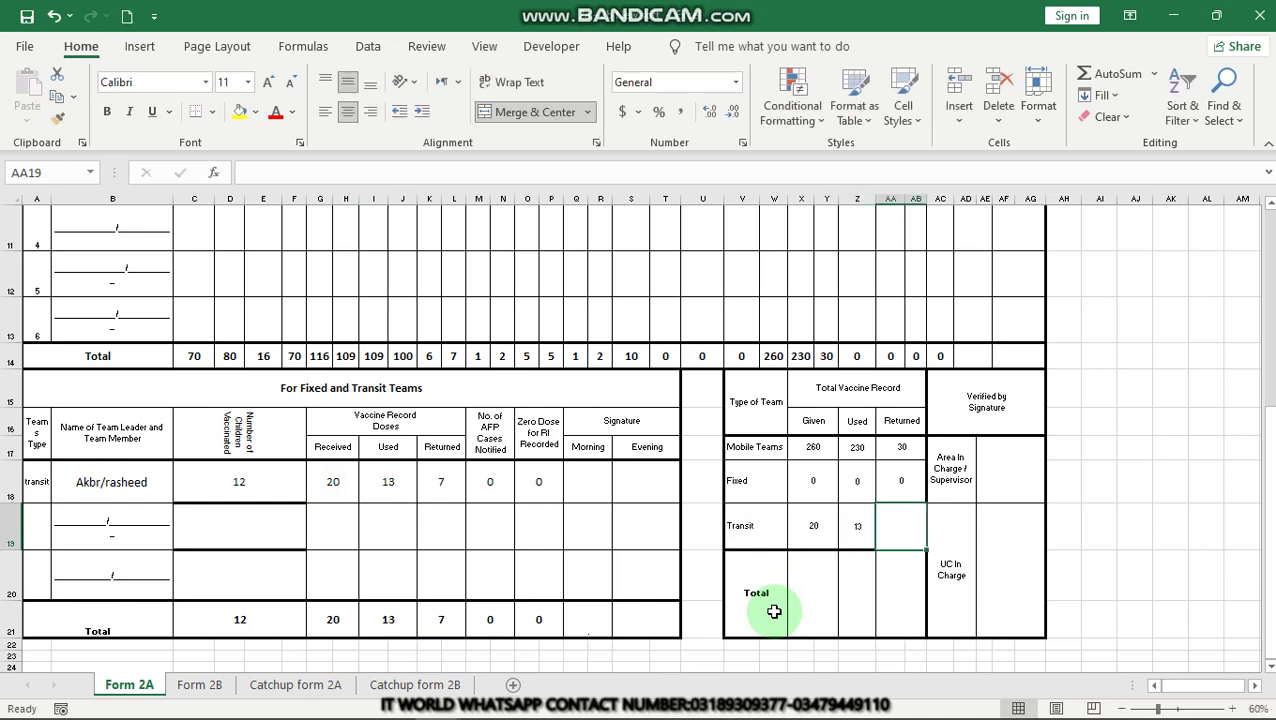
type("7")
key("Return")
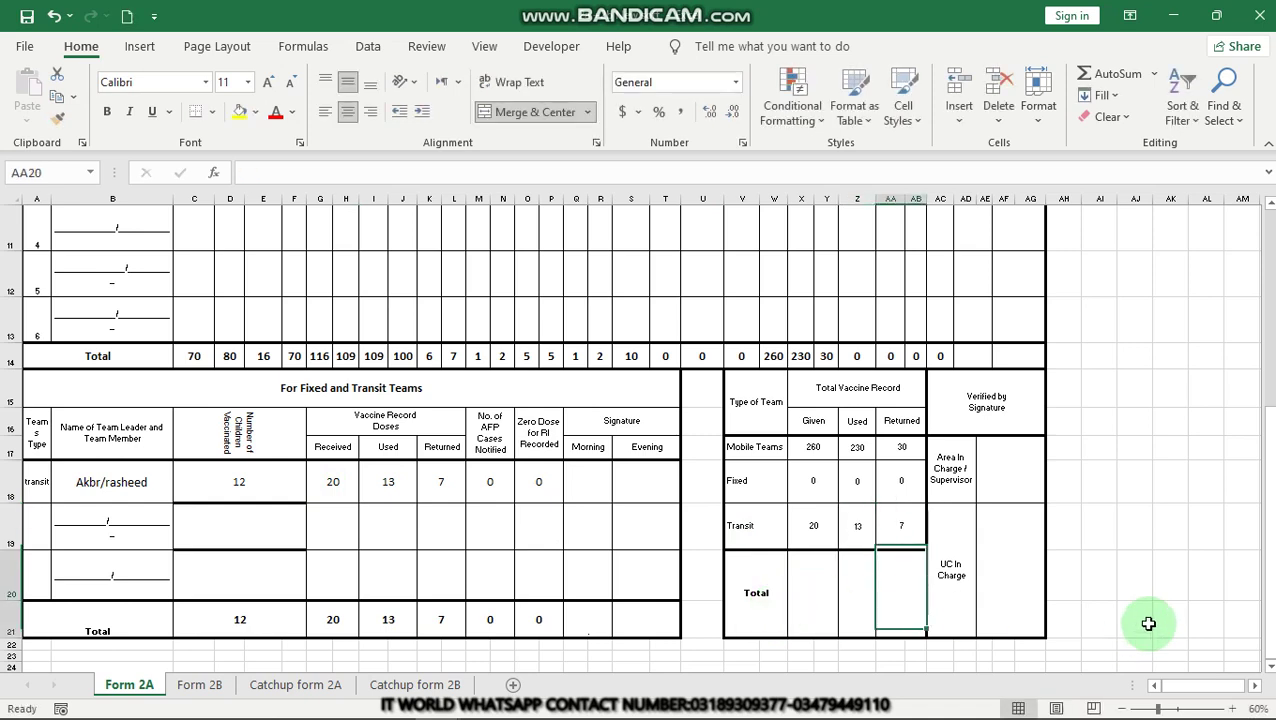
left_click(1132, 611)
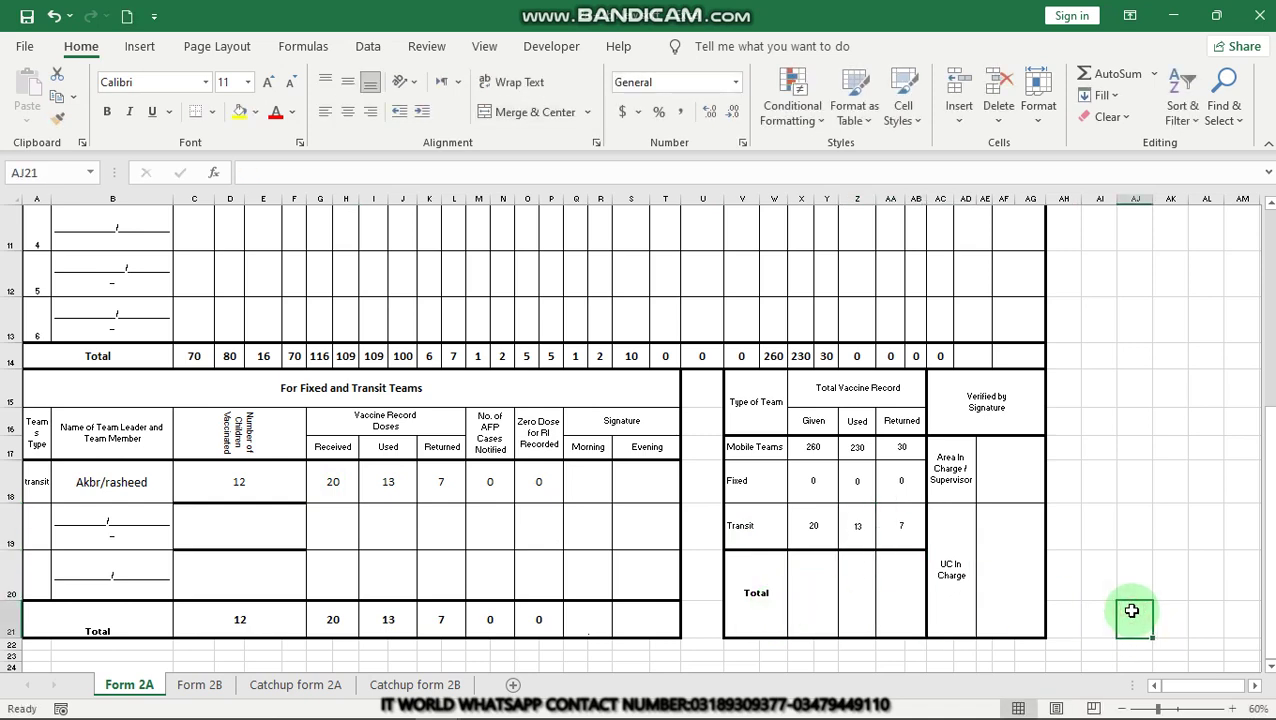
Fill in the Total row of the Total Vaccine Record table with 280 given, 243 used and 37 returned.
left_click(800, 586)
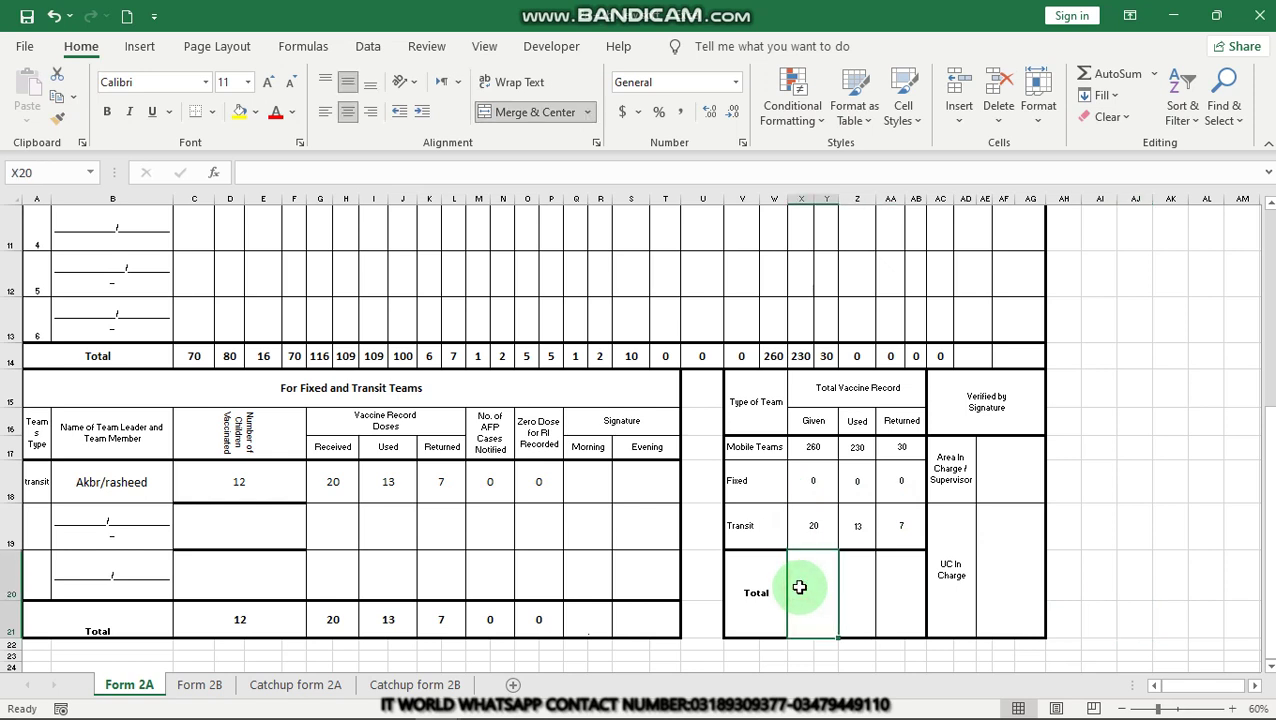
type("280")
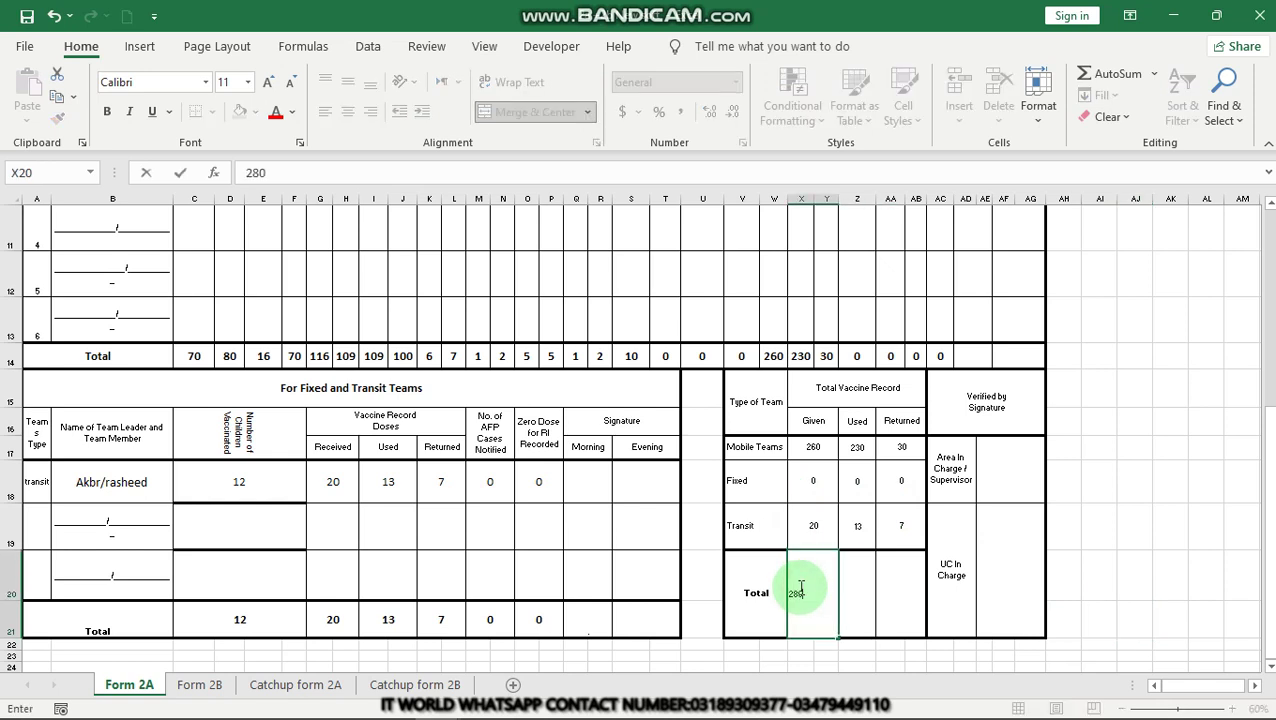
key("Tab")
type("243")
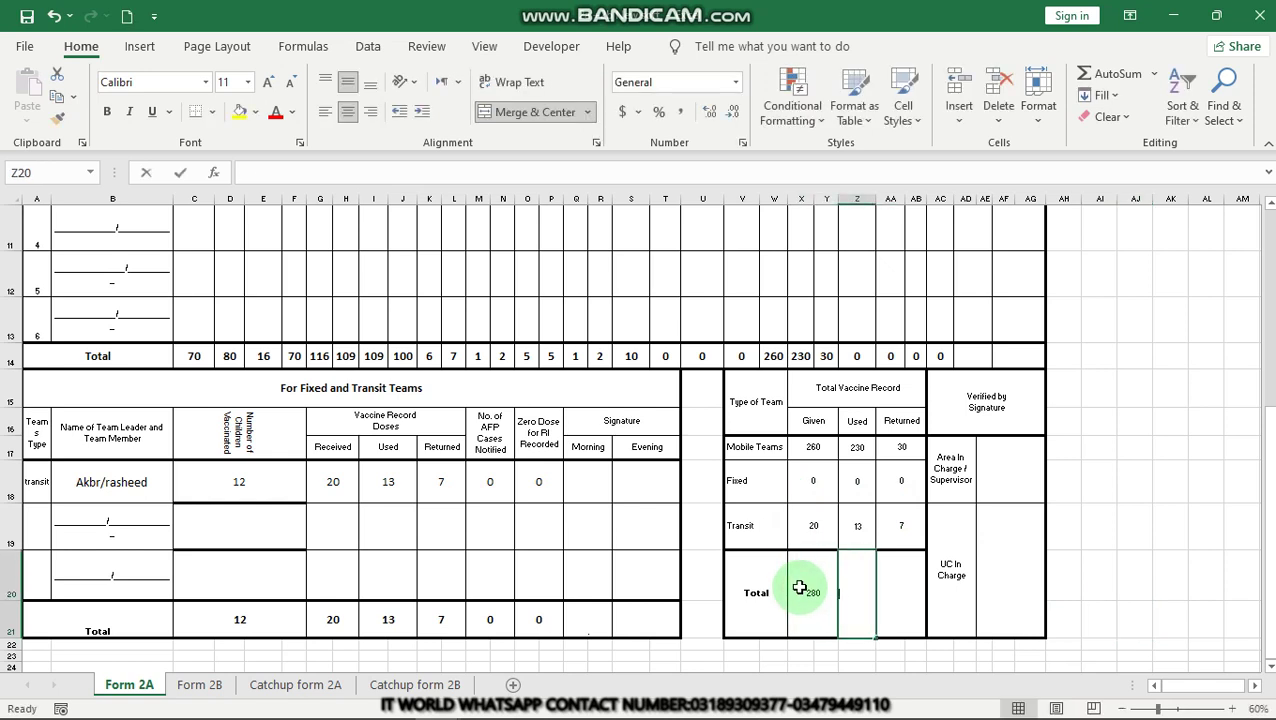
key("Tab")
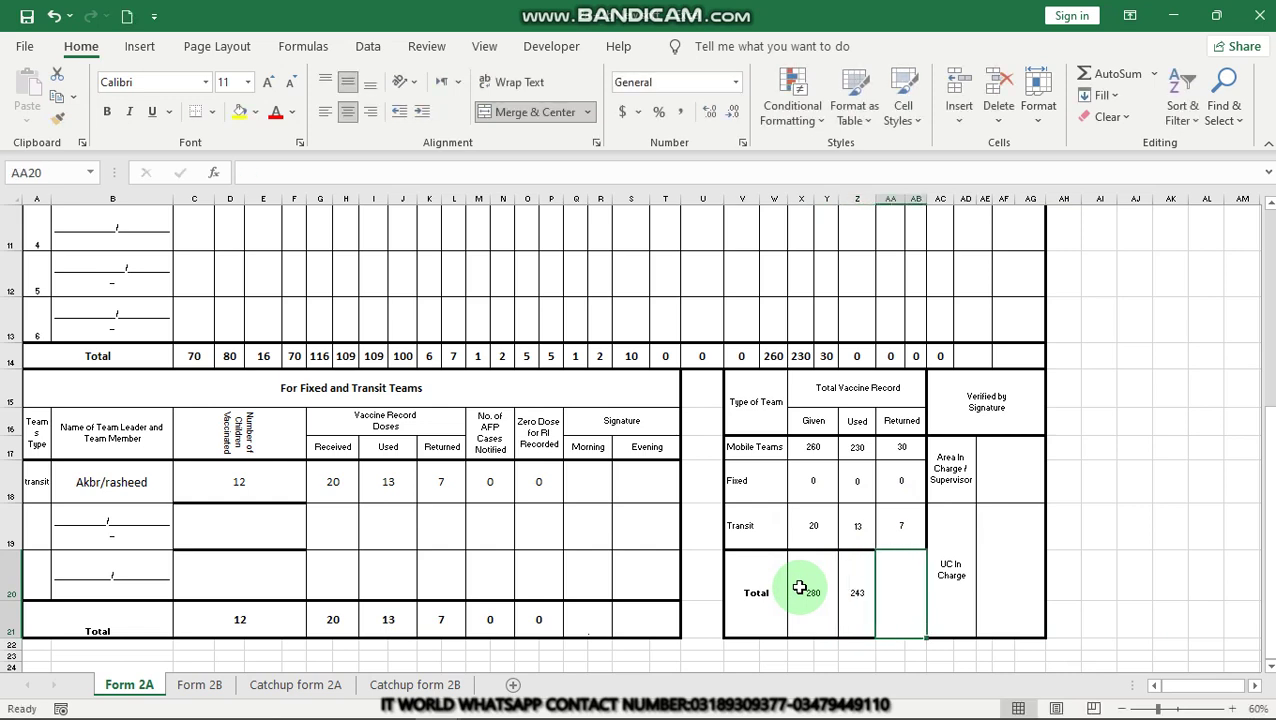
type("37")
key("Tab")
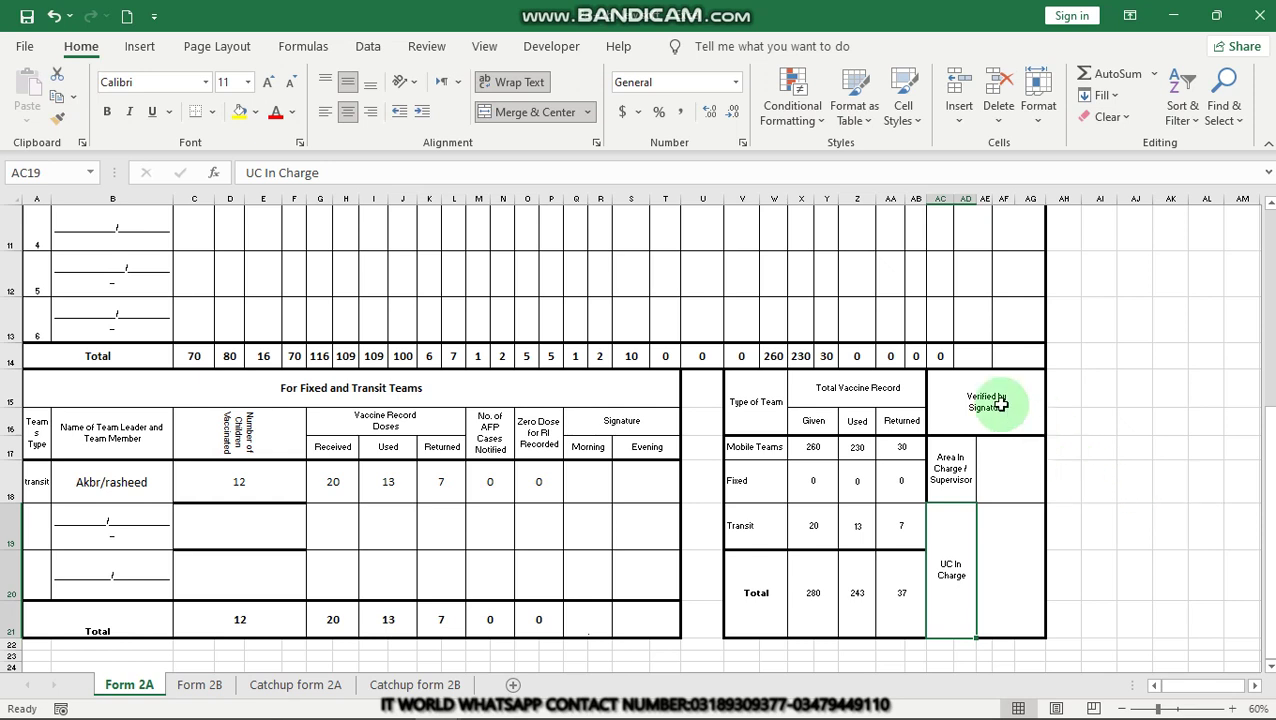
Examine the Verified by Signature section and its signature cells for the area in charge and the UC in charge.
mouse_move(985, 401)
left_mouse_down()
mouse_move(1037, 521)
mouse_move(1020, 552)
left_mouse_up()
left_click(990, 471)
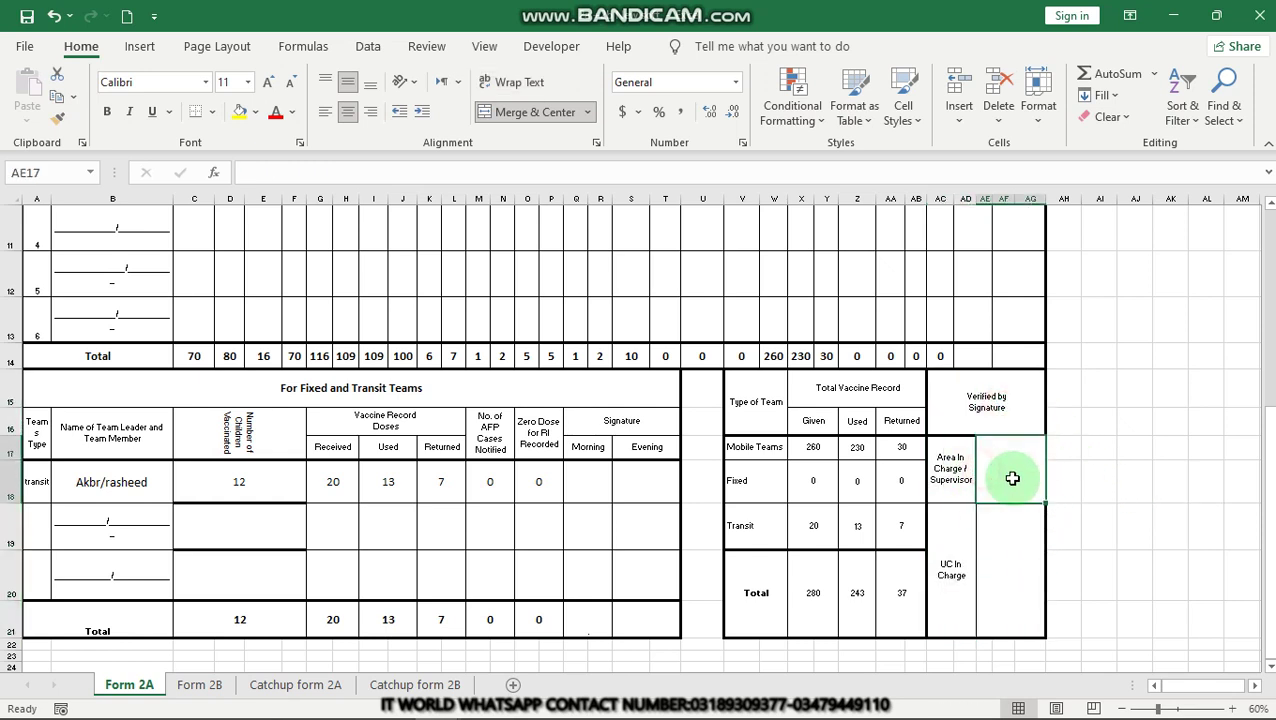
left_click(1003, 591)
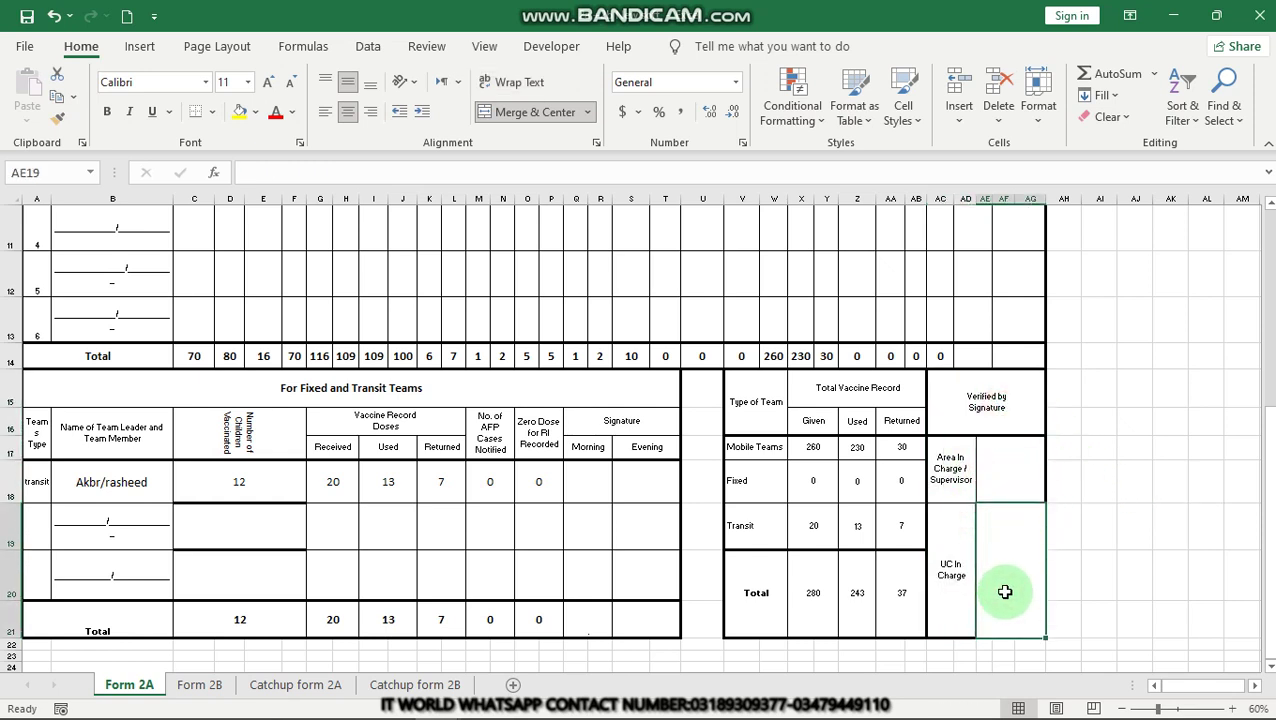